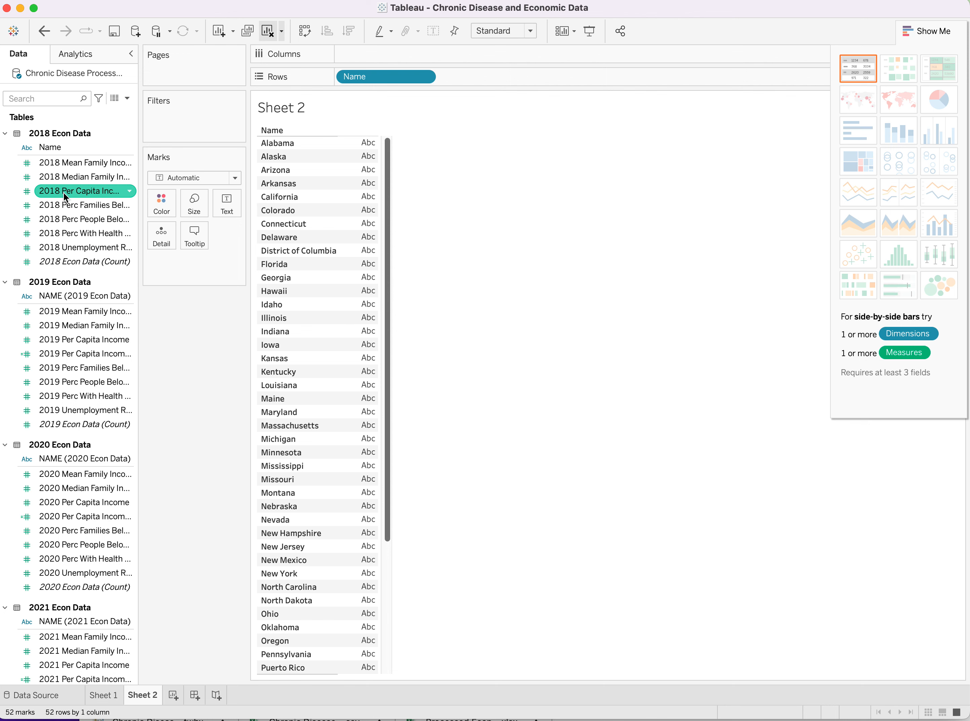
# - Add Per Capita Income and Perc People Below Poverty Line for 2018 and 2019 to the columns, in year order
pyautogui.moveTo(60, 191); pyautogui.dragTo(358, 53)
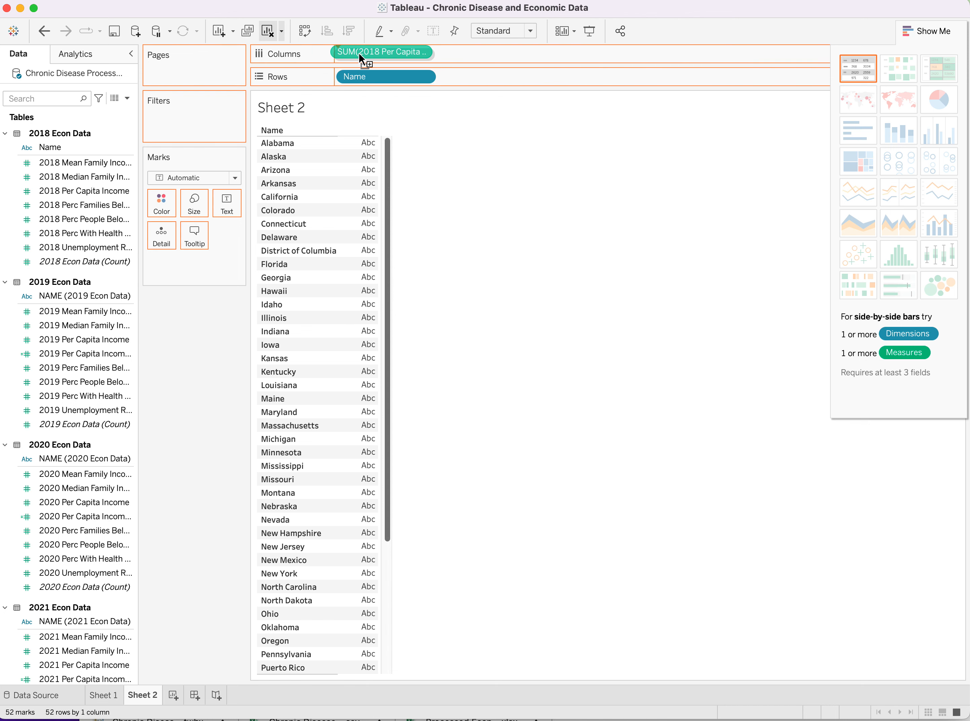
pyautogui.click(63, 219)
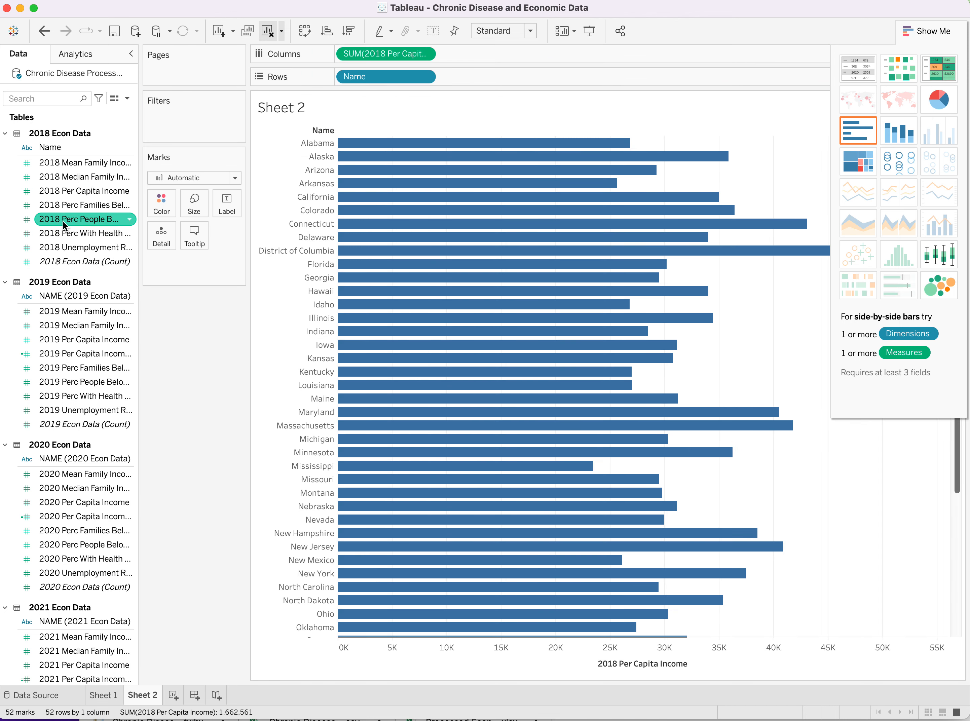
pyautogui.moveTo(63, 221); pyautogui.dragTo(475, 55)
pyautogui.click(61, 311)
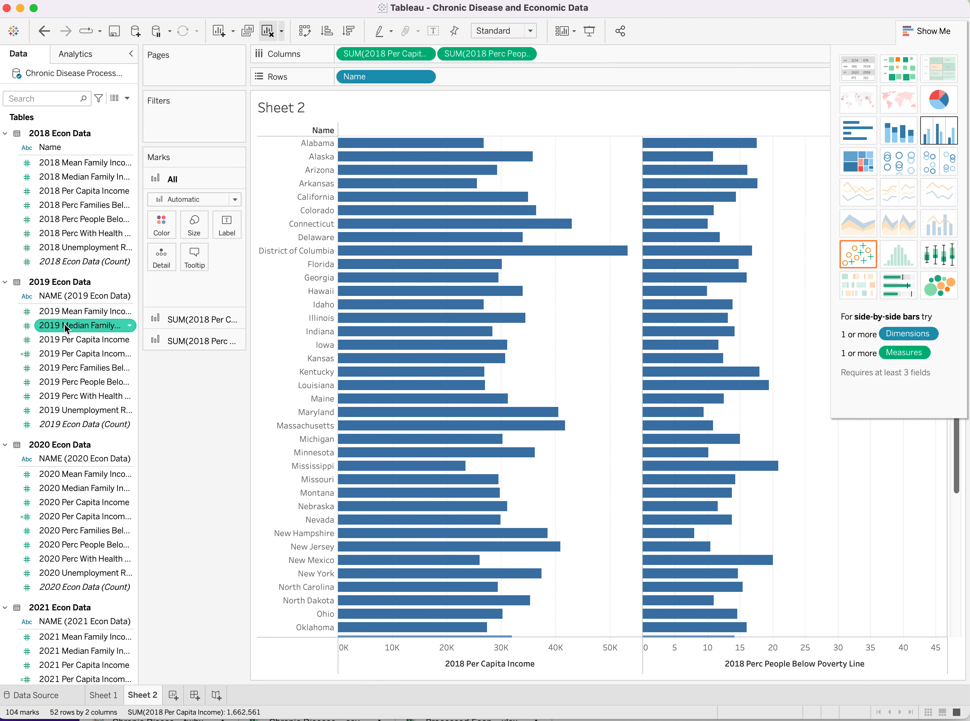
pyautogui.moveTo(60, 339)
pyautogui.mouseDown()
pyautogui.moveTo(296, 283)
pyautogui.moveTo(586, 55)
pyautogui.mouseUp()
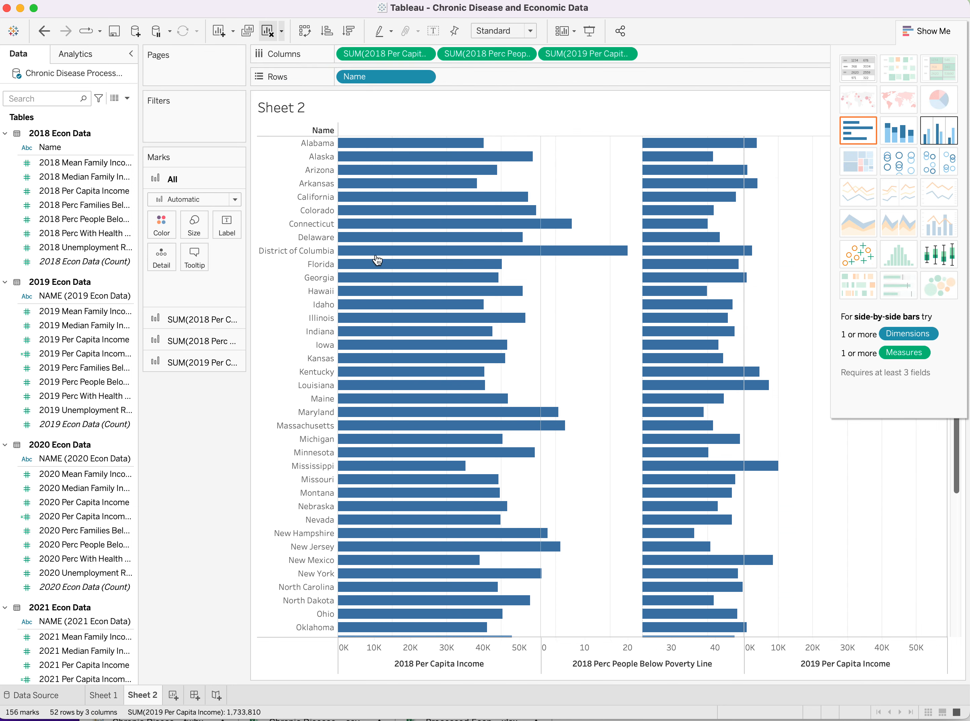
pyautogui.click(62, 397)
pyautogui.moveTo(69, 387); pyautogui.dragTo(683, 59)
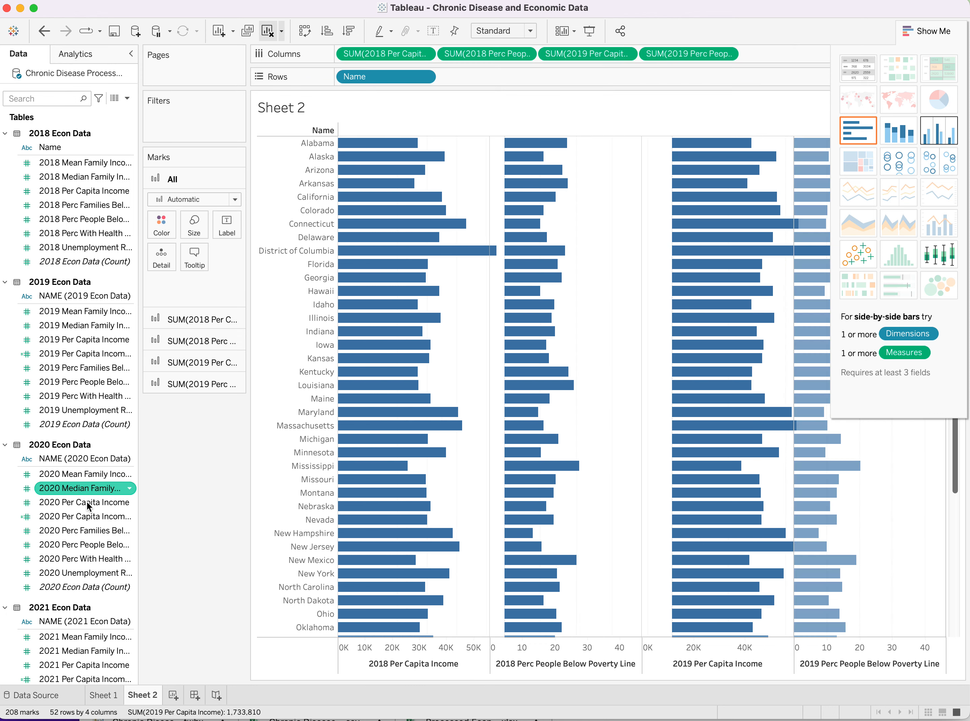
# - Add 2020 Per Capita Income and 2020 Perc People Below Poverty Line after the 2019 measures in the columns
pyautogui.click(69, 503)
pyautogui.moveTo(69, 504); pyautogui.dragTo(775, 52)
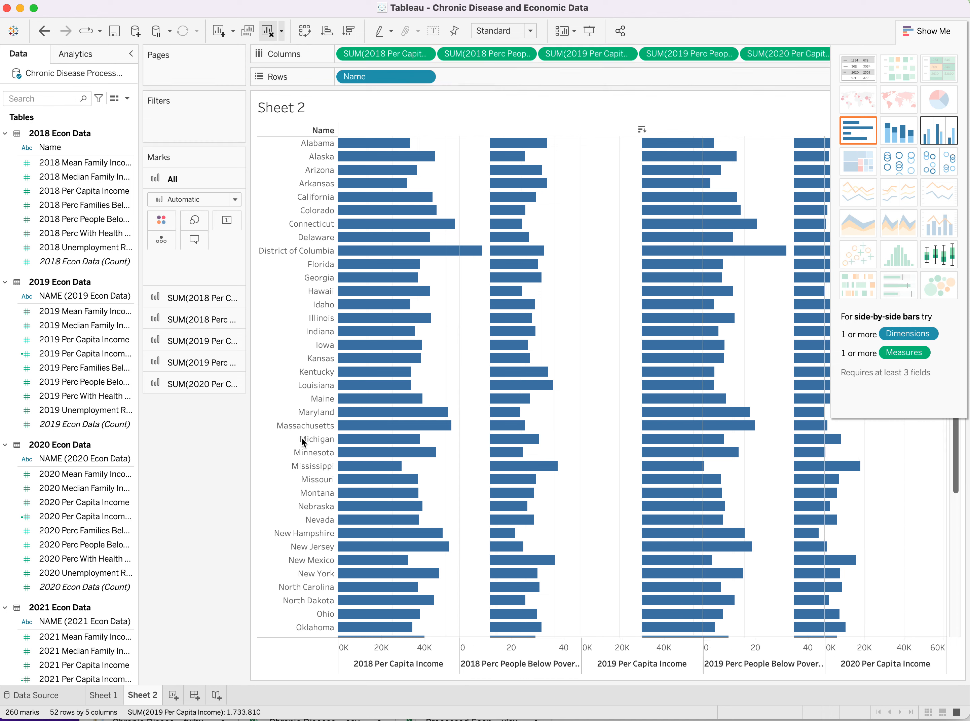
pyautogui.click(74, 545)
pyautogui.moveTo(74, 545); pyautogui.dragTo(872, 55)
pyautogui.click(938, 31)
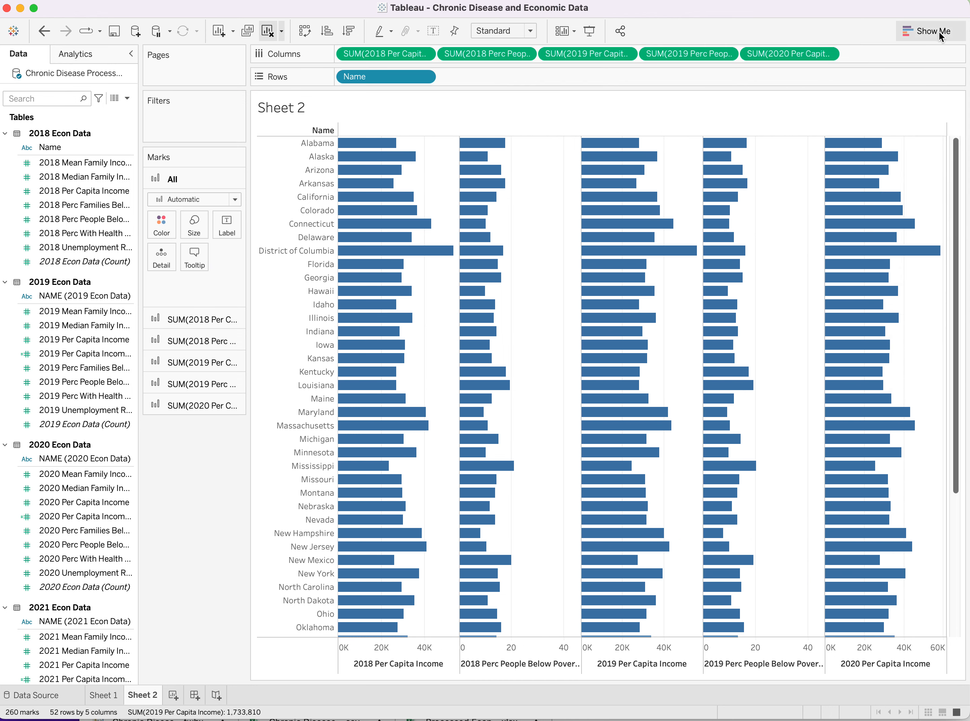
pyautogui.click(63, 545)
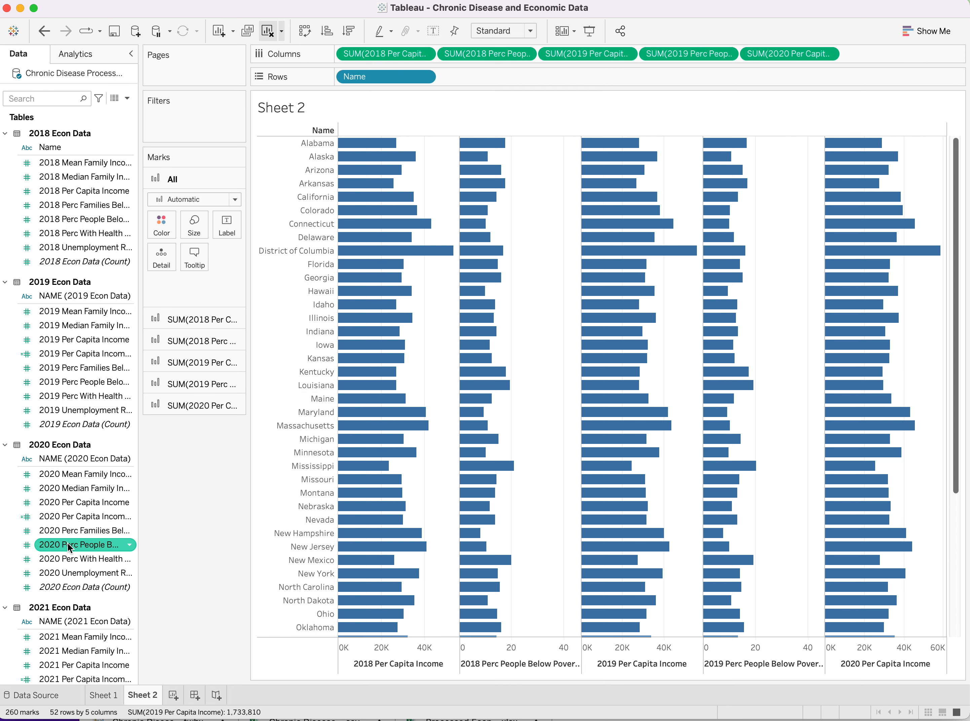
pyautogui.moveTo(62, 547)
pyautogui.mouseDown()
pyautogui.moveTo(224, 504)
pyautogui.moveTo(901, 72)
pyautogui.moveTo(872, 54)
pyautogui.mouseUp()
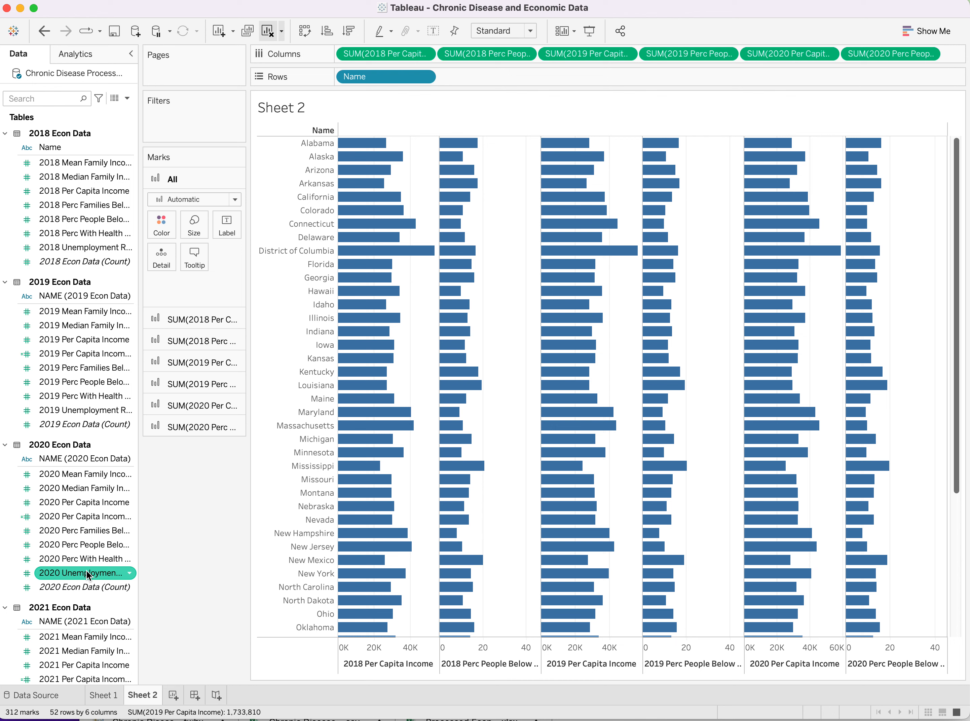
# - Add 2021 Per Capita Income and 2021 Perc People Below Poverty Line at the end of the columns
pyautogui.click(61, 665)
pyautogui.moveTo(60, 665); pyautogui.dragTo(946, 51)
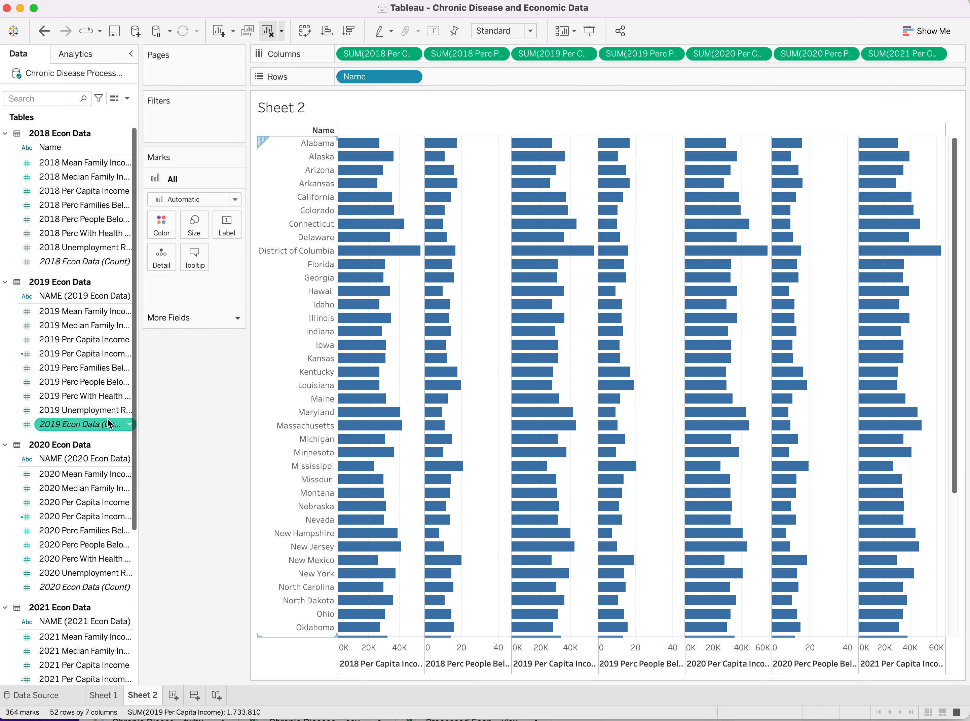
pyautogui.scroll(-5, 107, 418)
pyautogui.scroll(-2, 107, 418)
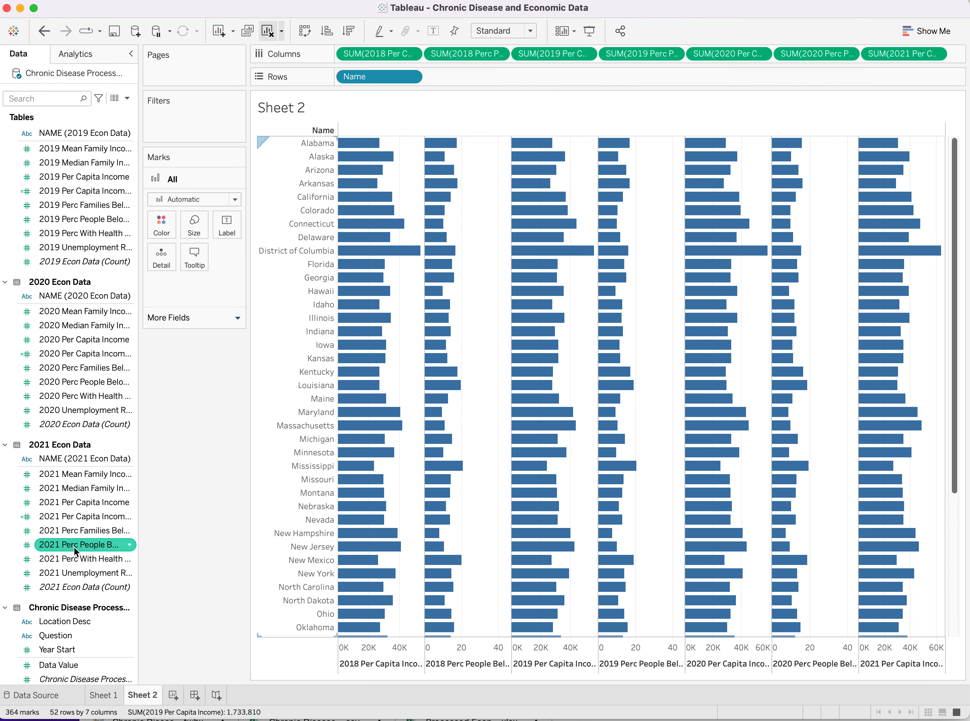
pyautogui.moveTo(74, 548); pyautogui.dragTo(956, 63)
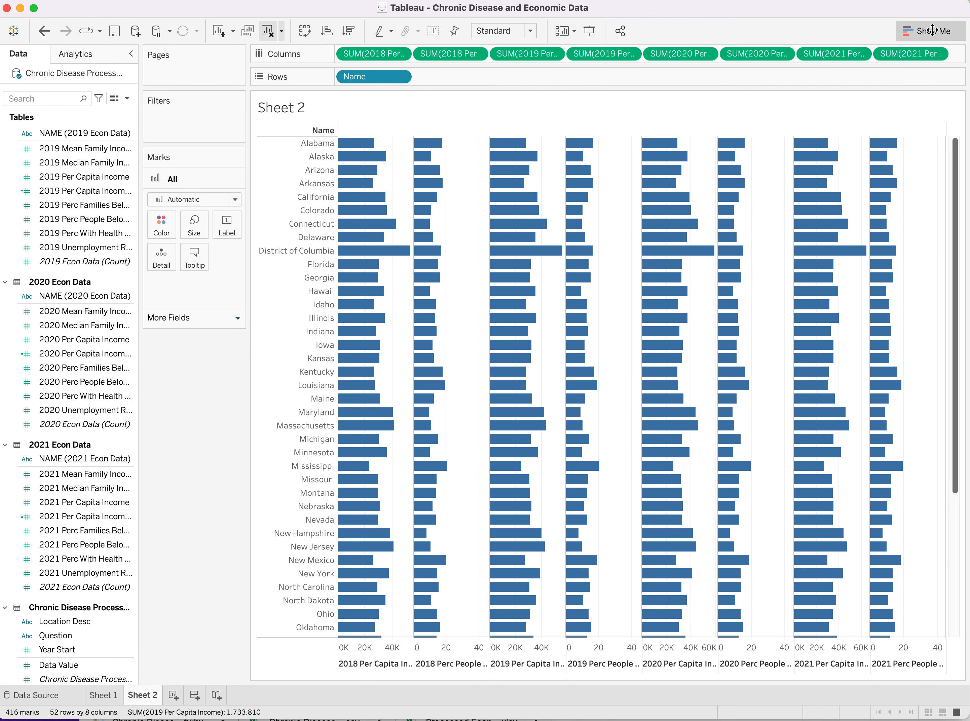
# - Convert the per-state view to a side-by-side bar chart
pyautogui.click(930, 30)
pyautogui.click(942, 137)
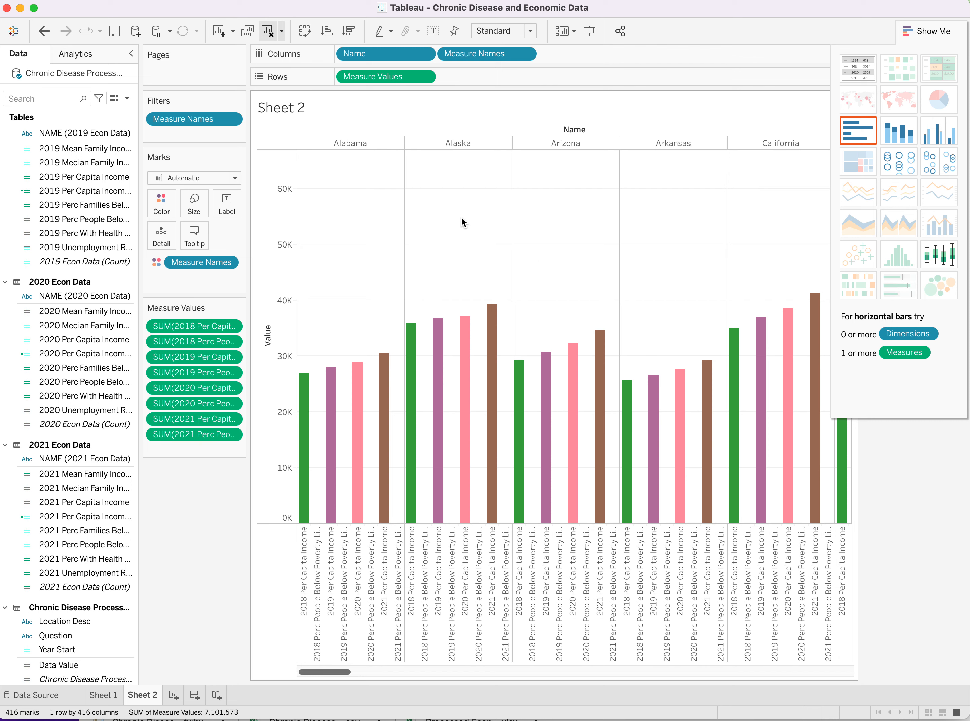
# - Start a new calculated field and name it "2018 Per Capita Income ($1,000)"
pyautogui.click(290, 1)
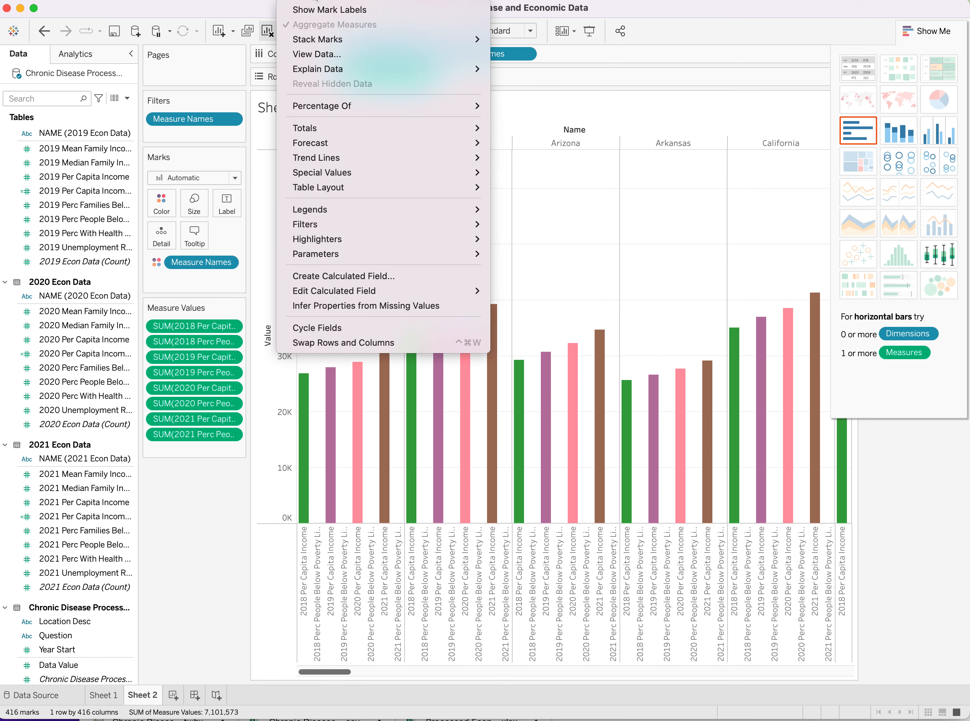
pyautogui.click(361, 278)
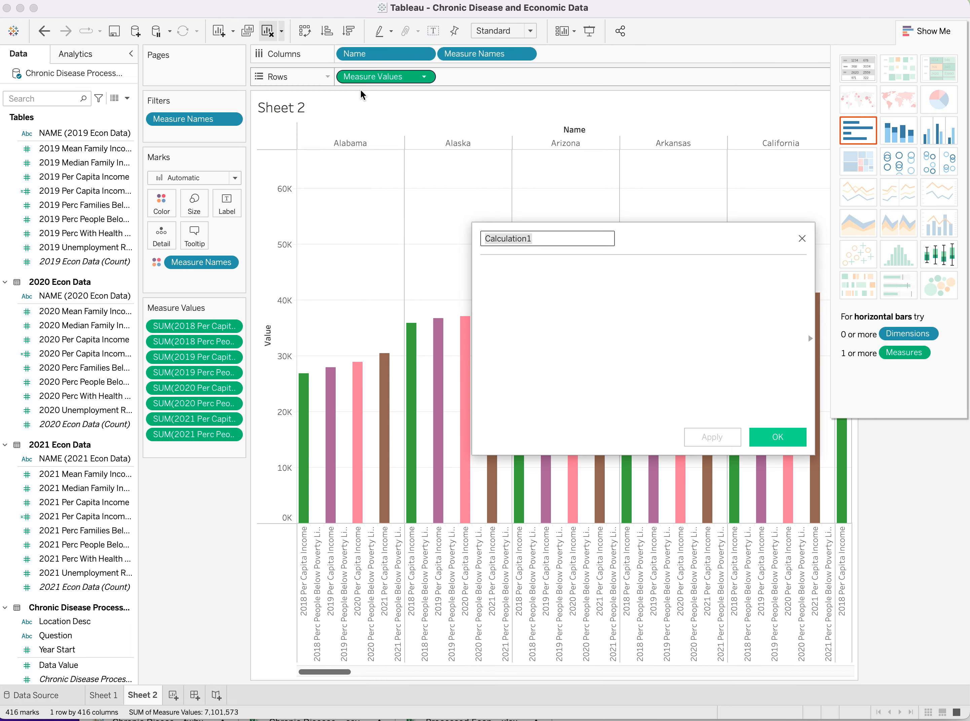
pyautogui.write('2018 Pe')
pyautogui.write('r Cpi')
pyautogui.write('pite')
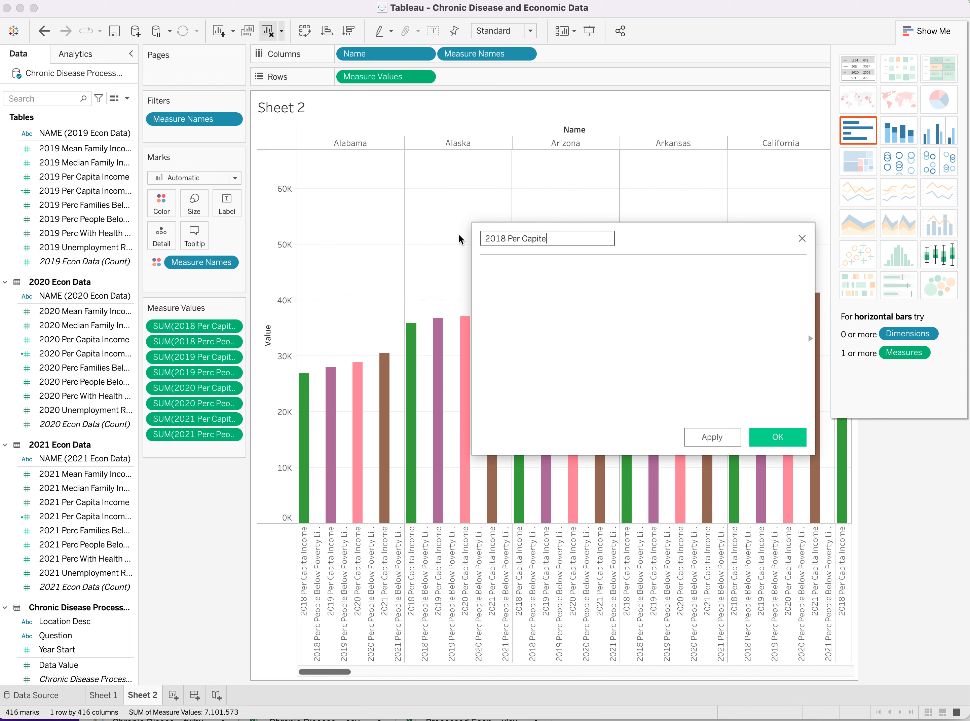
pyautogui.write(' inc')
pyautogui.press('BackSpace')
pyautogui.press('BackSpace')
pyautogui.write('ncome ($1,000)')
# - Define the calculated field's formula as [2018 Per Capita Income]/1000 and save it
pyautogui.click(536, 275)
pyautogui.write('[2018')
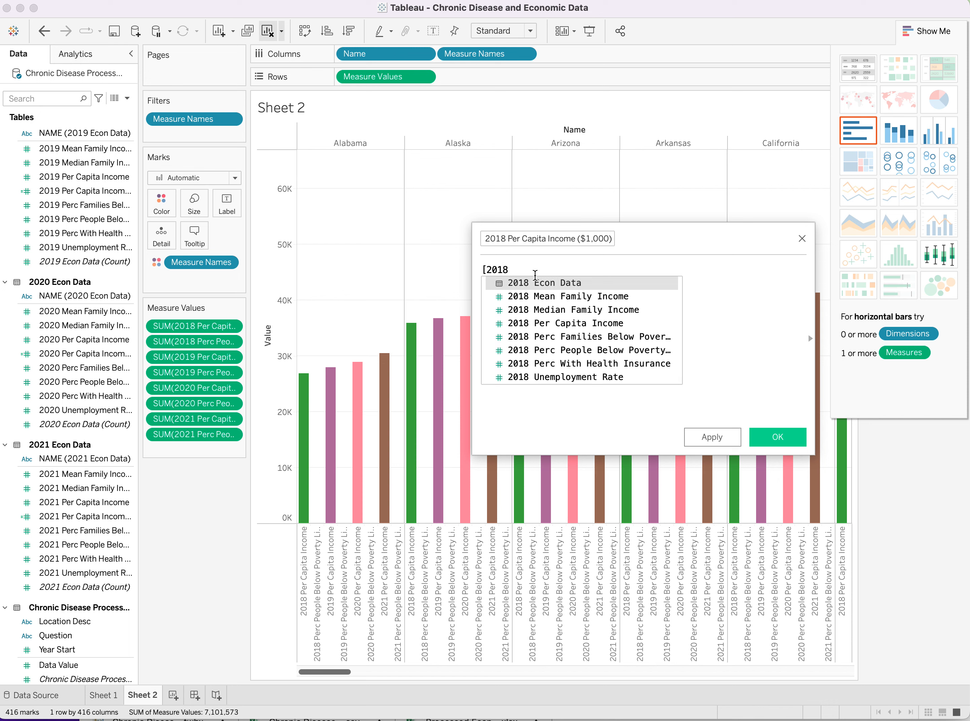
pyautogui.doubleClick(605, 322)
pyautogui.click(629, 269)
pyautogui.write('/10')
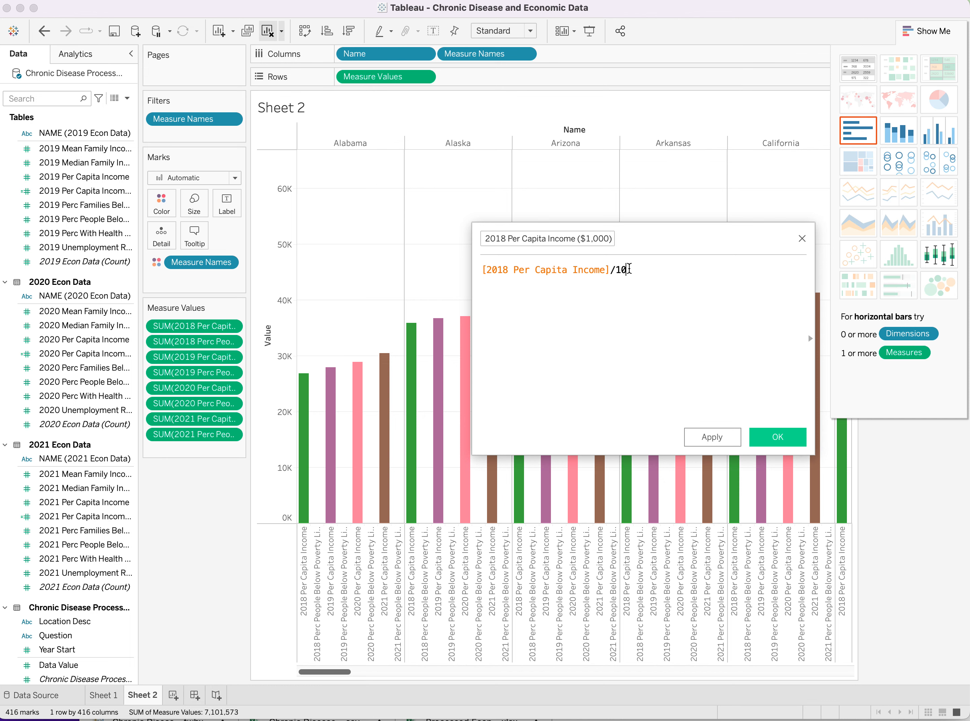
pyautogui.write('00')
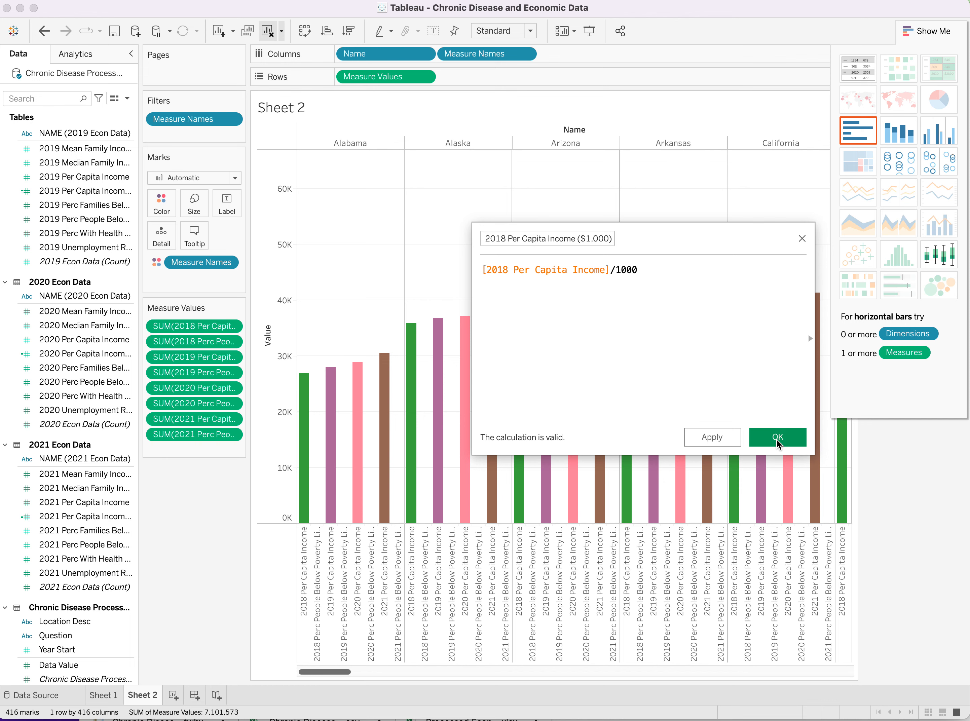
pyautogui.click(776, 439)
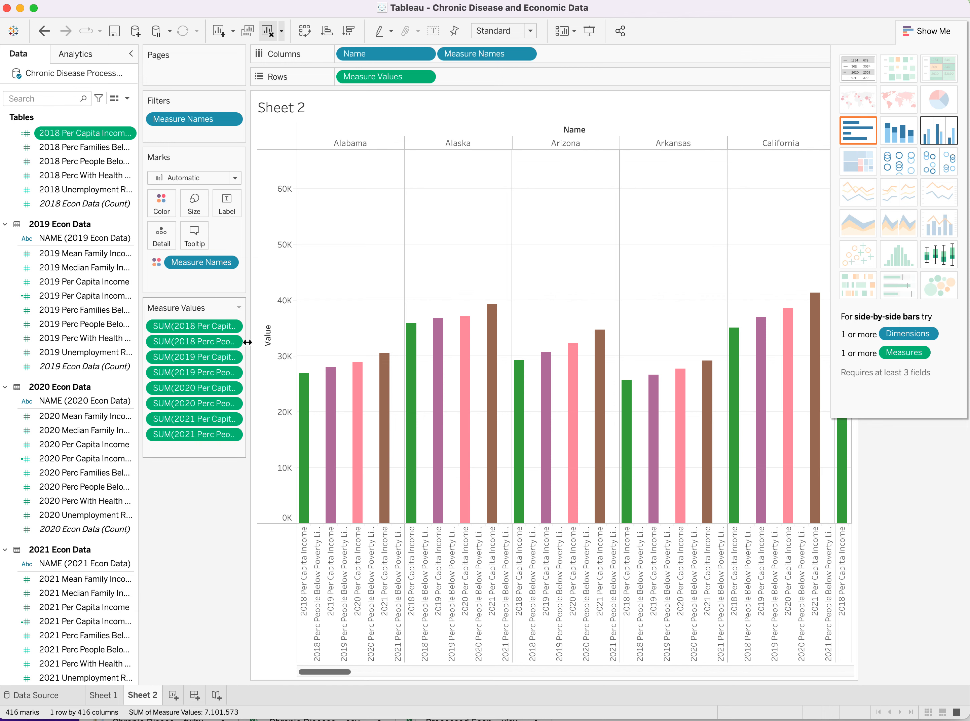
# - Replace the 2018 and 2019 Per Capita Income measure values in place with their Per Capita Income ($1,000) versions
pyautogui.click(232, 327)
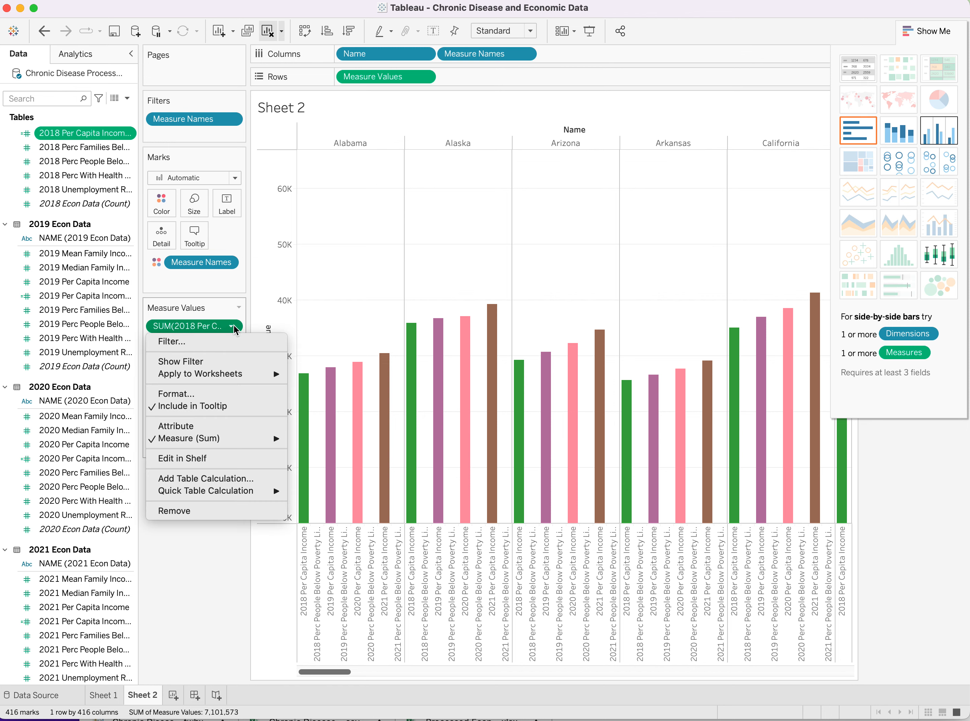
pyautogui.click(206, 512)
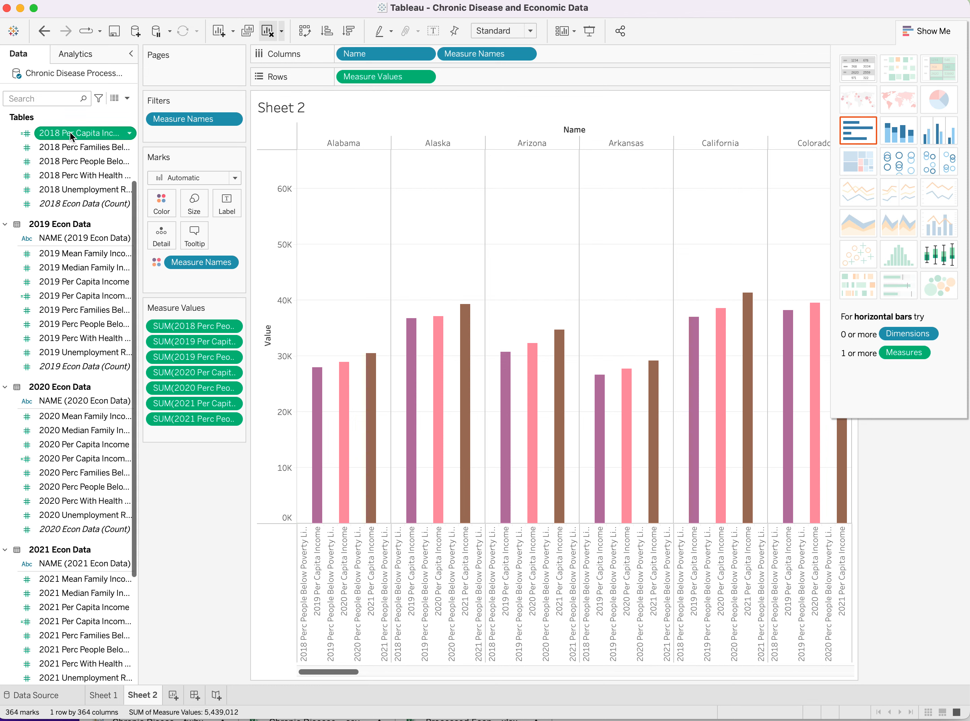
pyautogui.moveTo(67, 133); pyautogui.dragTo(183, 321)
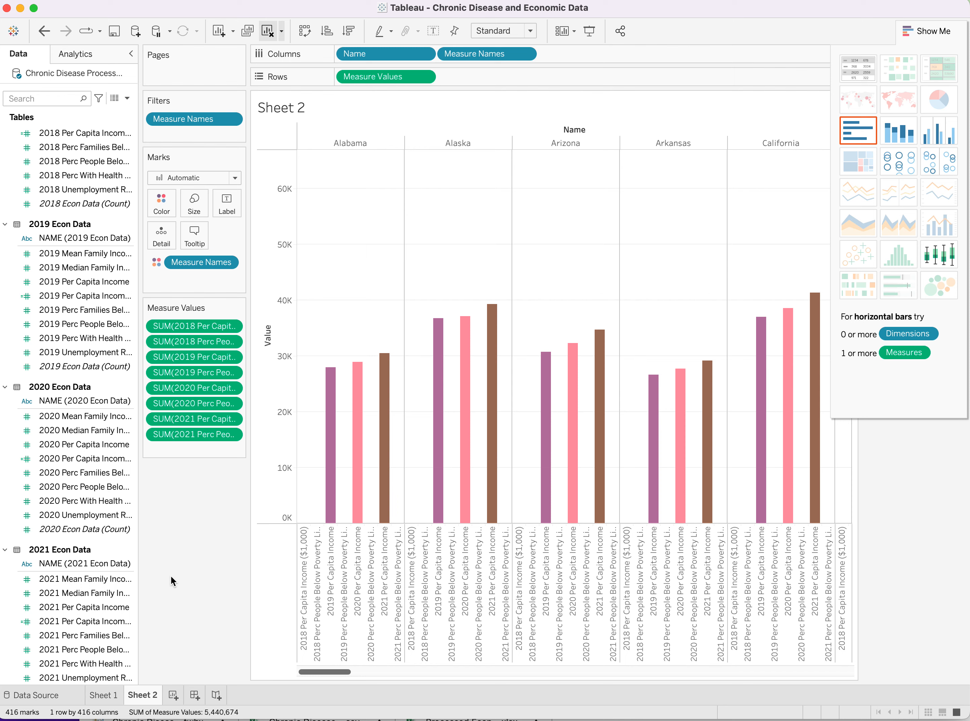
pyautogui.click(231, 356)
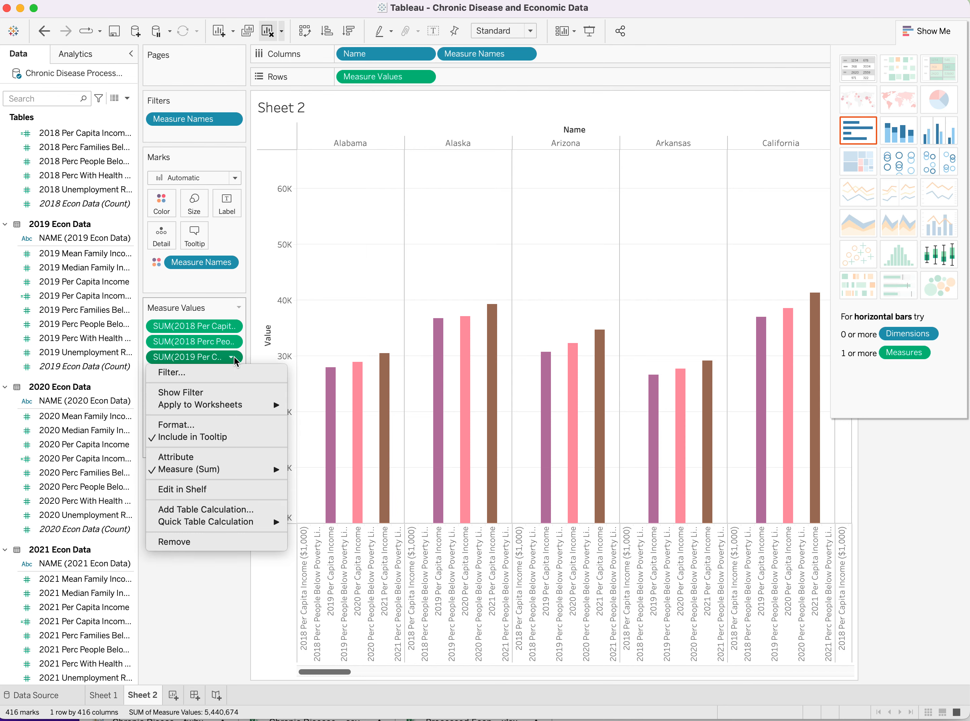
pyautogui.click(189, 541)
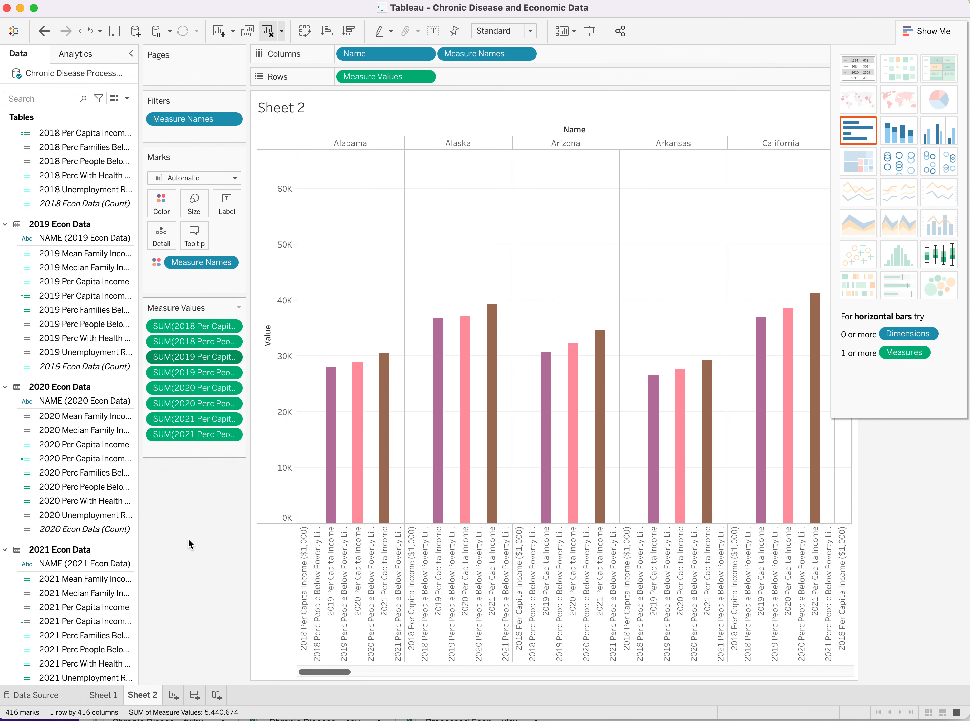
pyautogui.moveTo(75, 295); pyautogui.dragTo(171, 351)
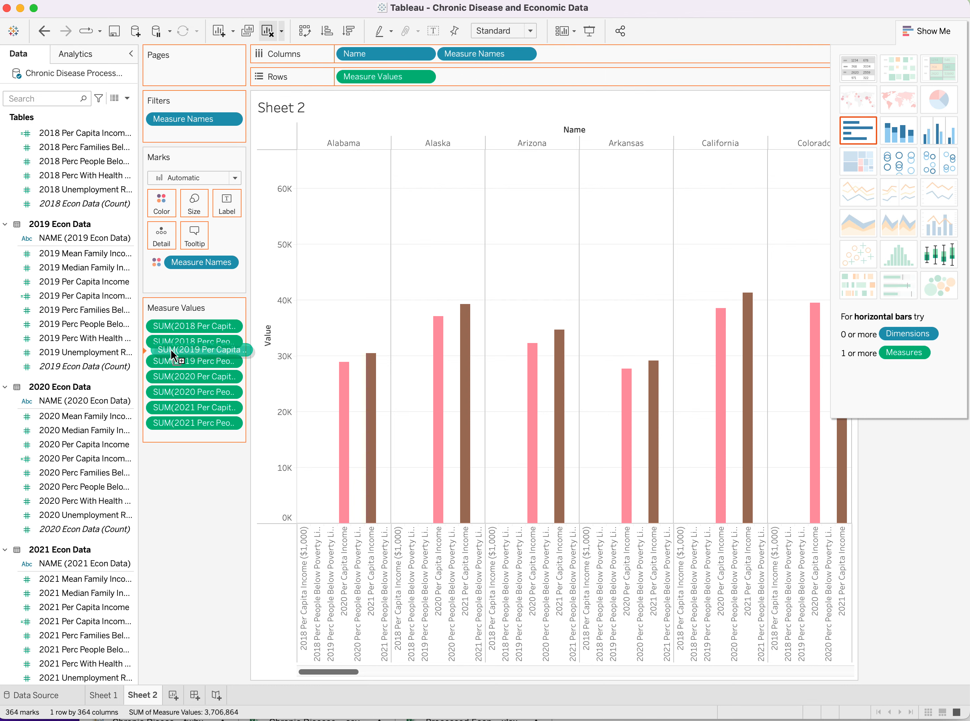
pyautogui.moveTo(172, 351); pyautogui.dragTo(170, 350)
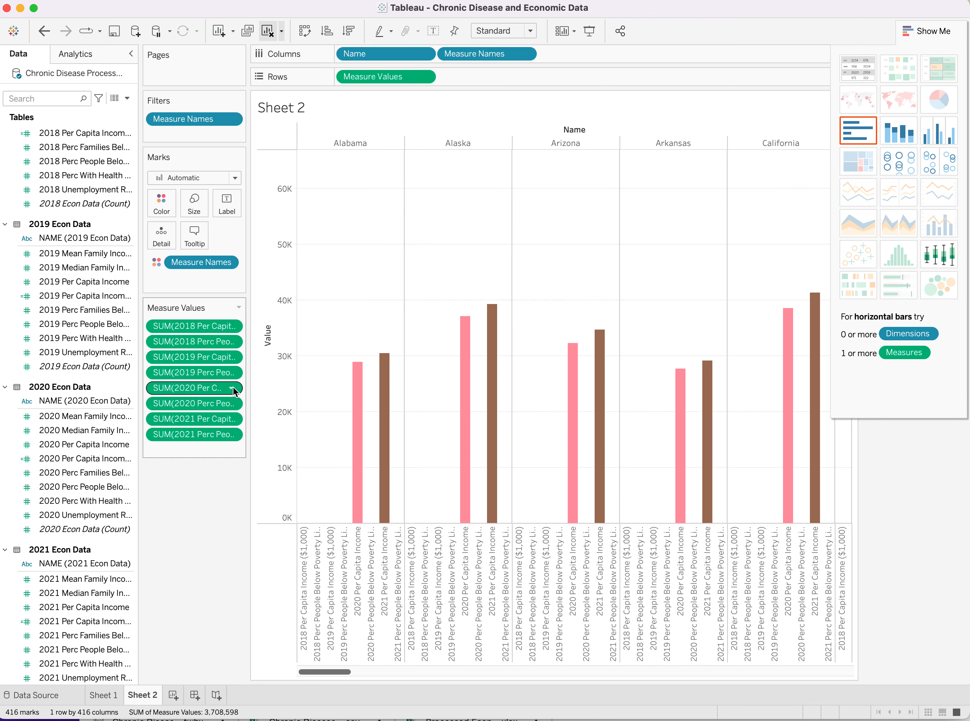
# - Replace the 2020 and 2021 Per Capita Income measure values in place with their Per Capita Income ($1,000) versions
pyautogui.click(231, 387)
pyautogui.click(183, 574)
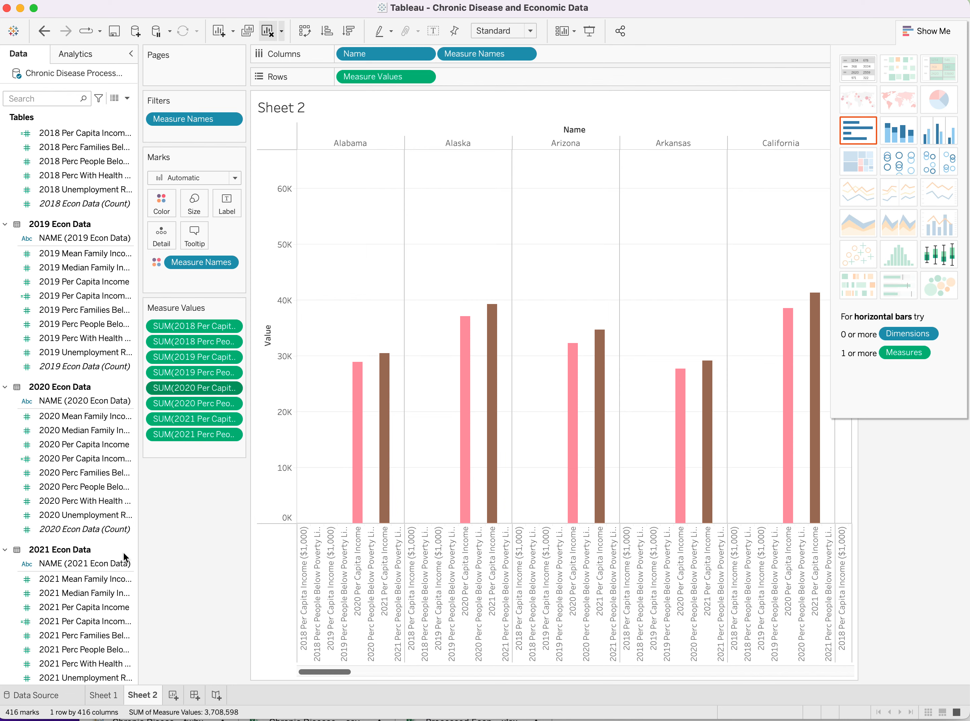
pyautogui.moveTo(48, 460)
pyautogui.mouseDown()
pyautogui.moveTo(91, 459)
pyautogui.moveTo(206, 408)
pyautogui.moveTo(169, 401)
pyautogui.moveTo(169, 388)
pyautogui.mouseUp()
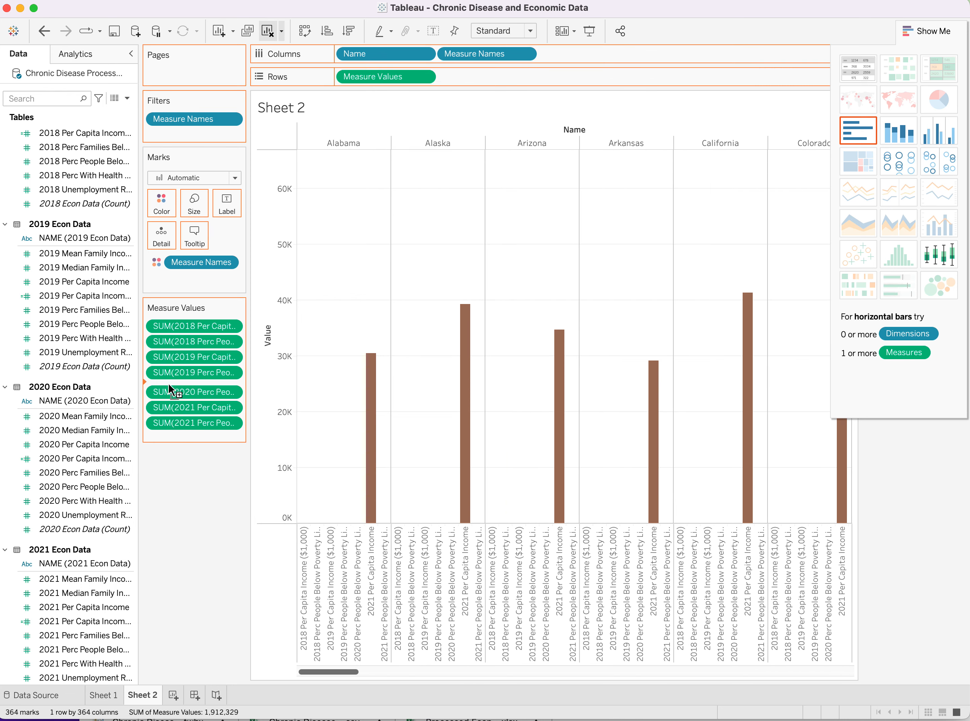
pyautogui.click(231, 419)
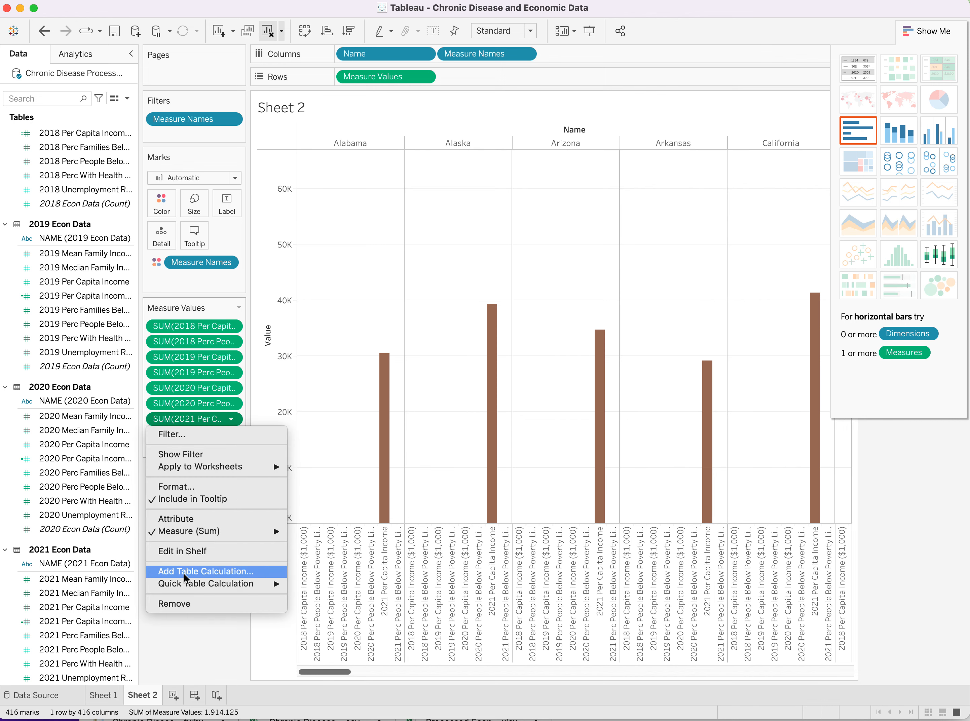
pyautogui.click(184, 604)
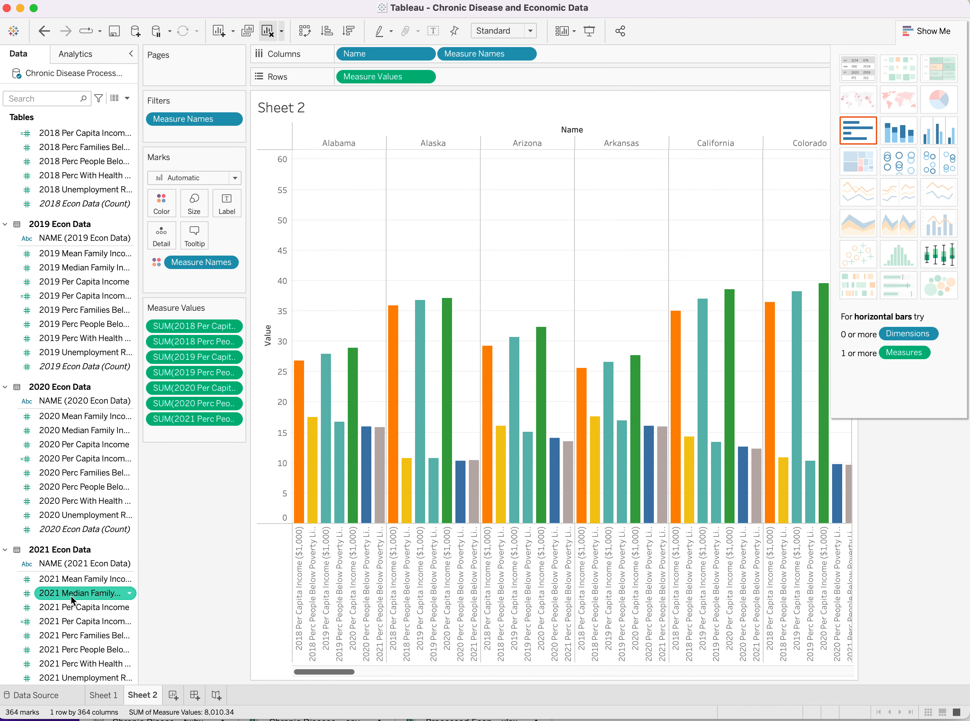
pyautogui.moveTo(70, 621); pyautogui.dragTo(171, 410)
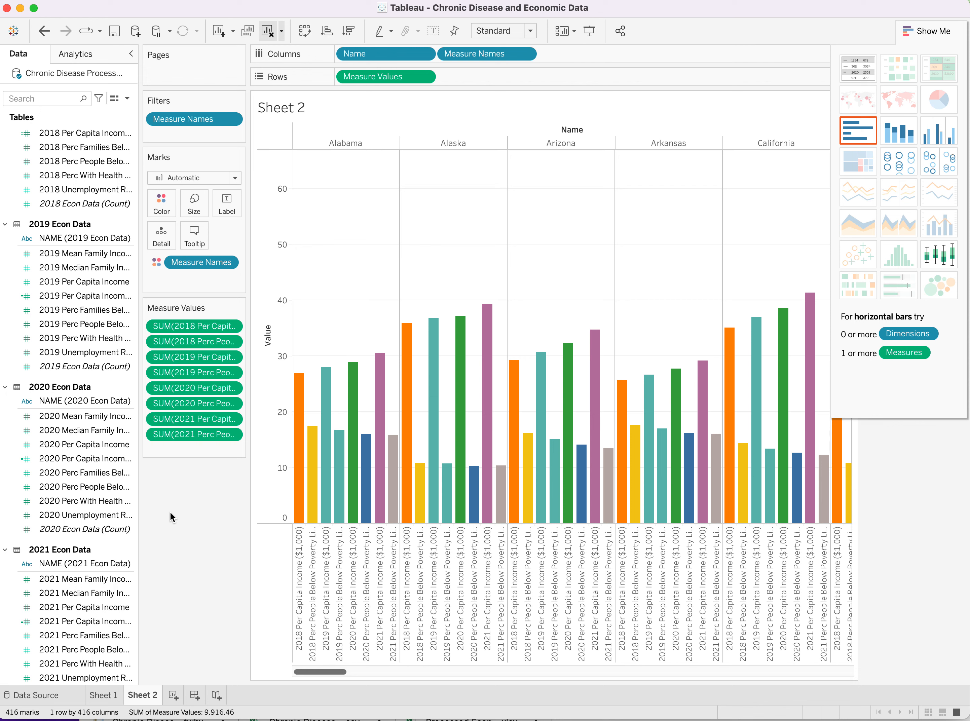
# - Start a new calculated field and name it "2018 Perc Above Poverty Line"
pyautogui.scroll(3, 84, 169)
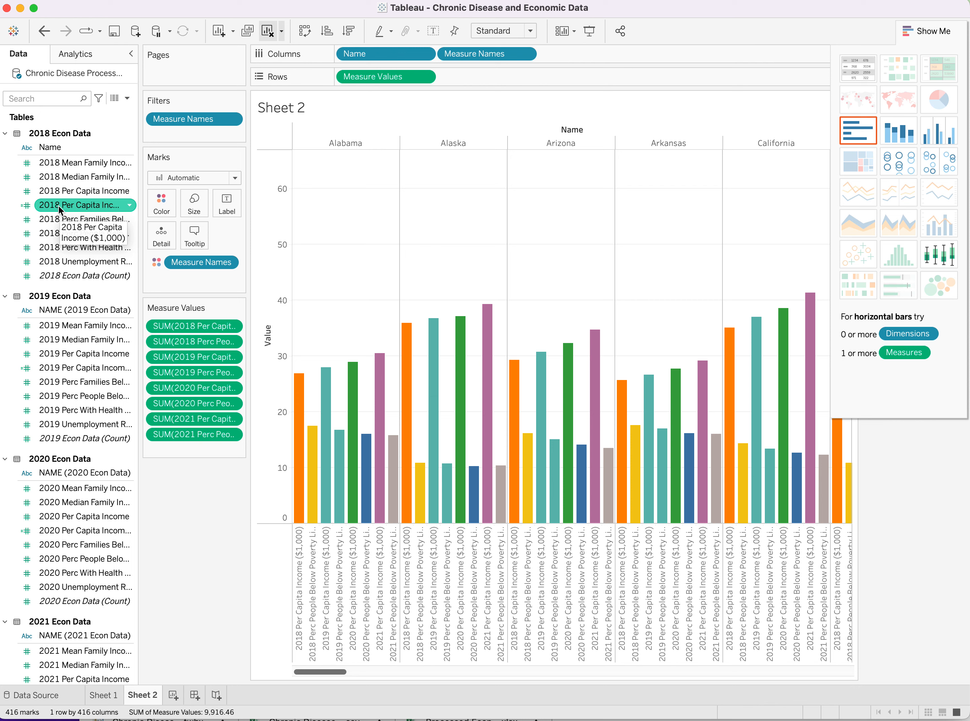
pyautogui.moveTo(314, 489)
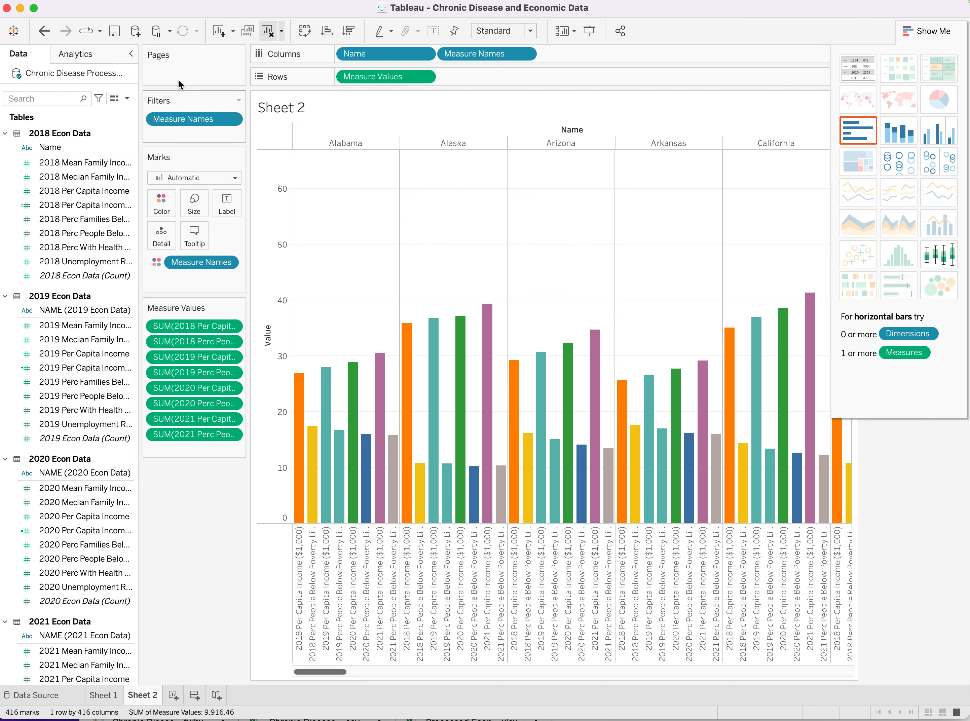
pyautogui.click(309, 1)
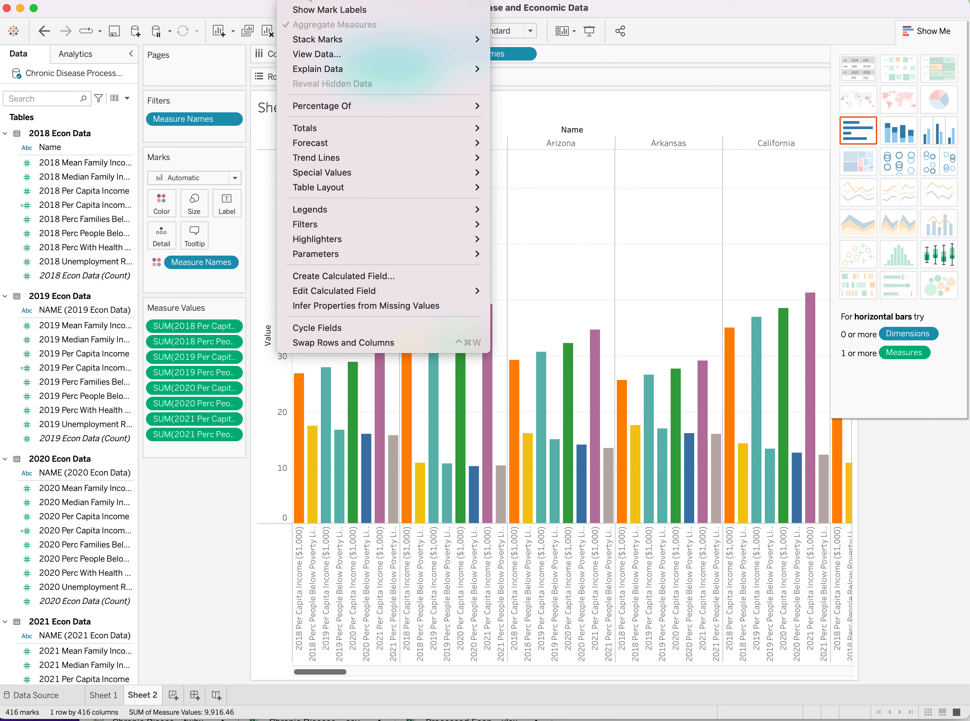
pyautogui.click(316, 274)
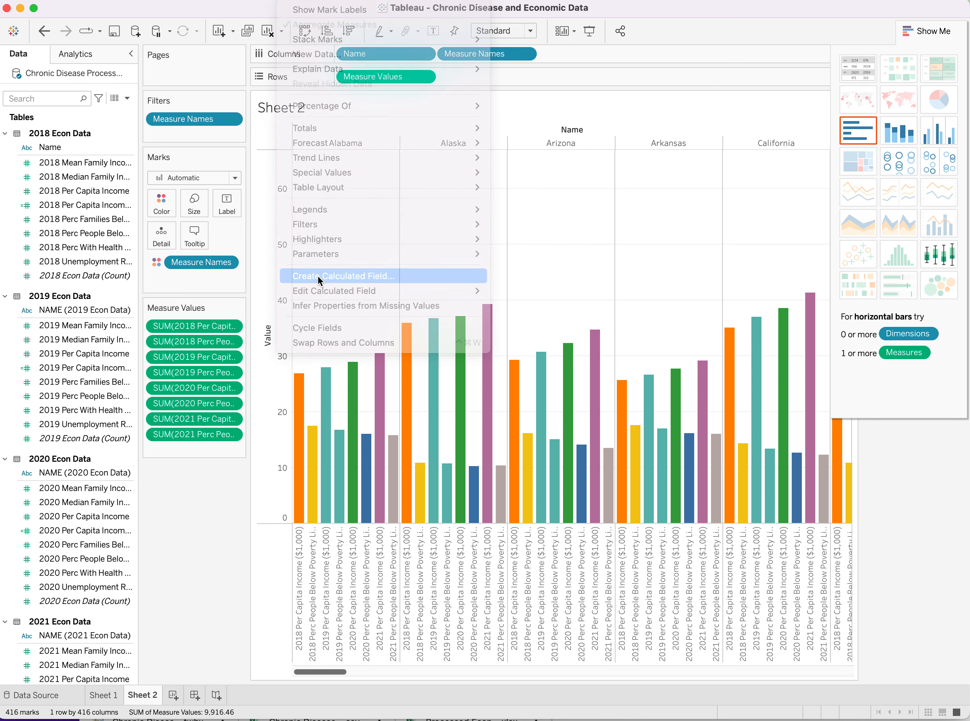
pyautogui.write('2018 Perc Above ')
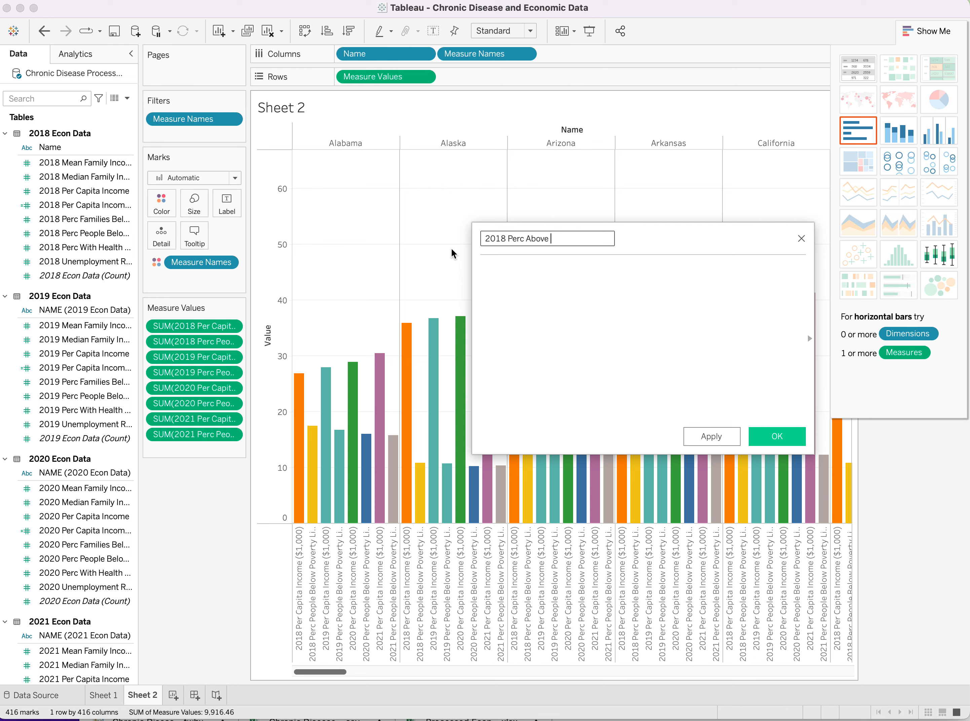
pyautogui.write('Povcert')
pyautogui.write('rty ')
pyautogui.write('Line')
# - Define the calculated field's formula as 100 - [2018 Perc People Below Poverty Line] and save it
pyautogui.click(518, 270)
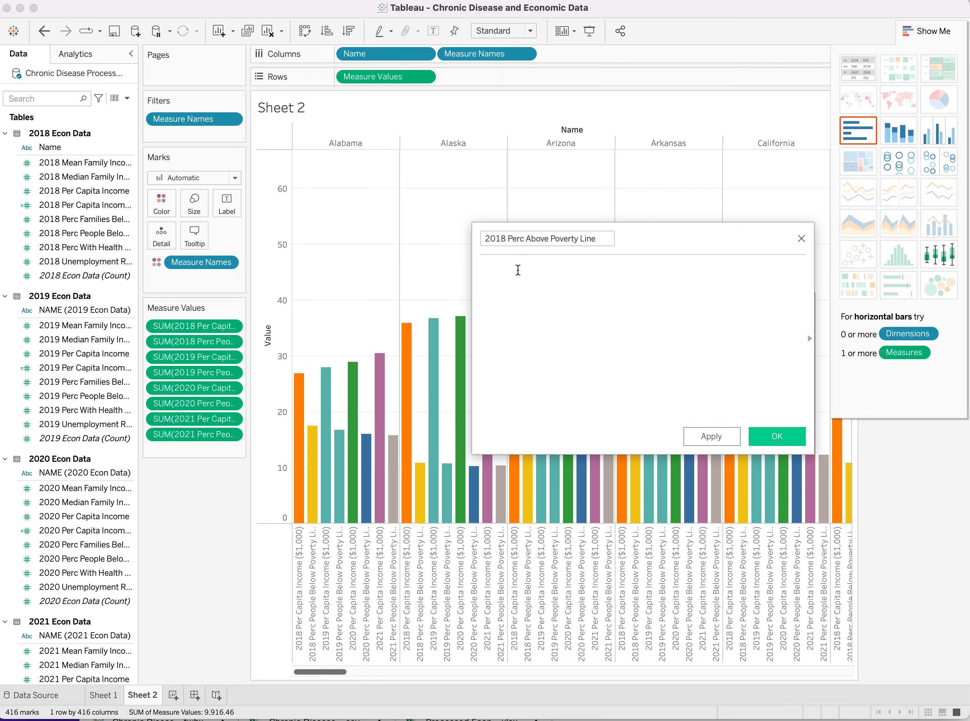
pyautogui.write('[20')
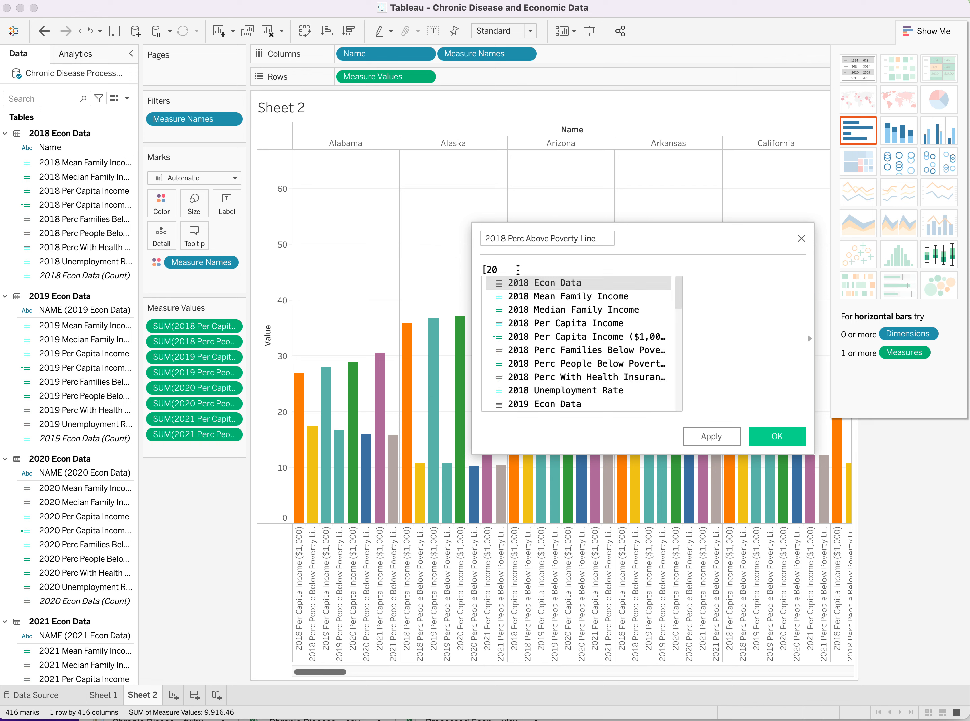
pyautogui.moveTo(506, 270); pyautogui.dragTo(473, 267)
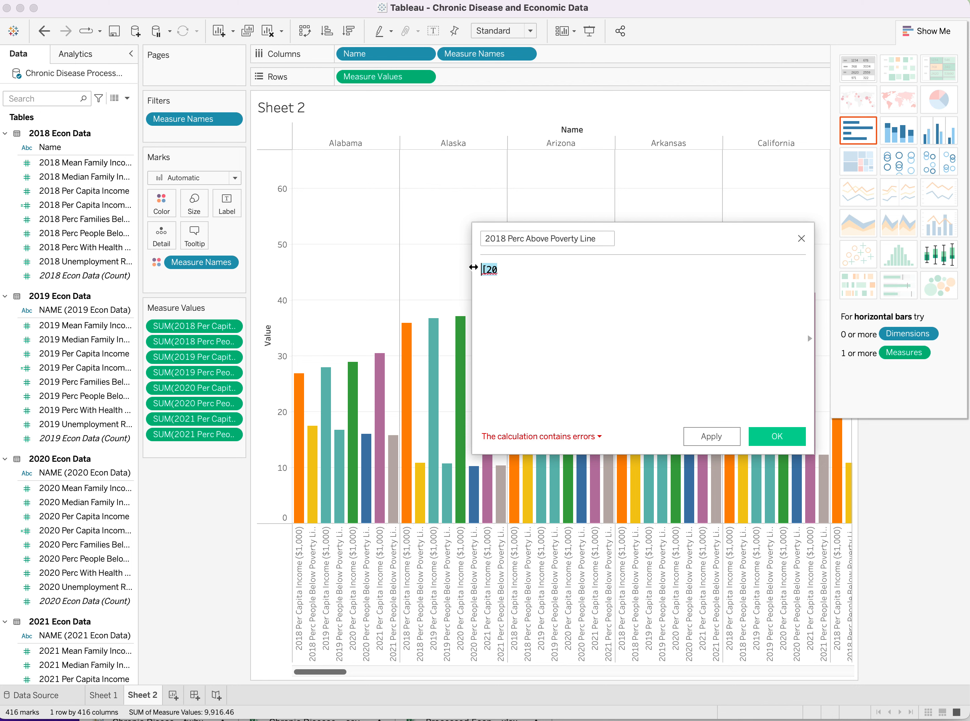
pyautogui.write('100 - [20')
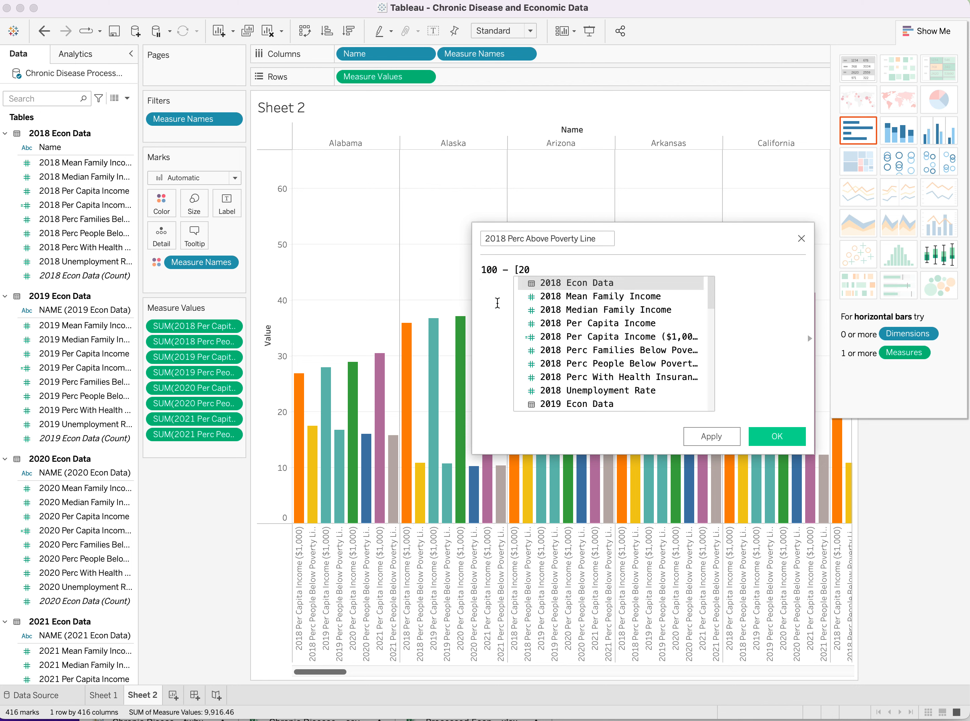
pyautogui.click(597, 365)
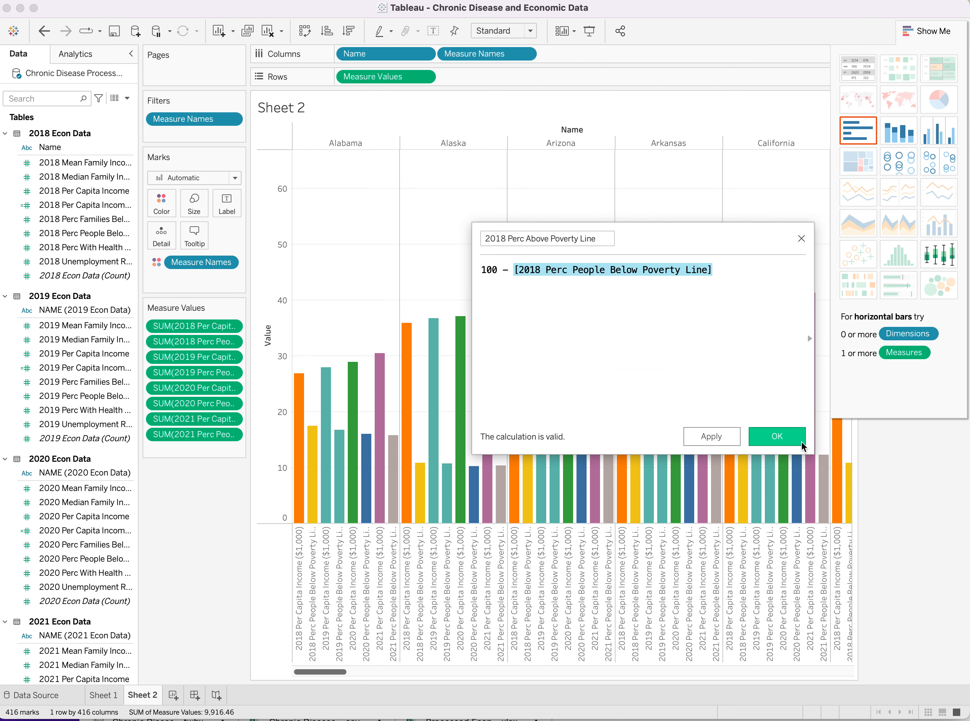
pyautogui.click(769, 435)
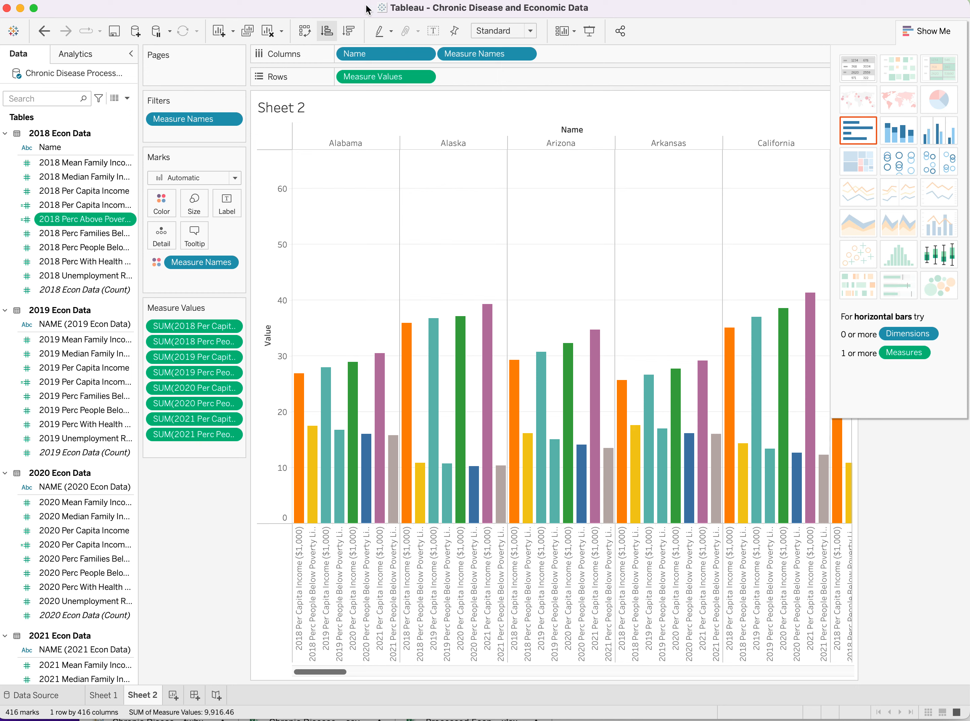
# - Start another calculated field and name it "2019 People Above Poverty Lines"
pyautogui.click(315, 1)
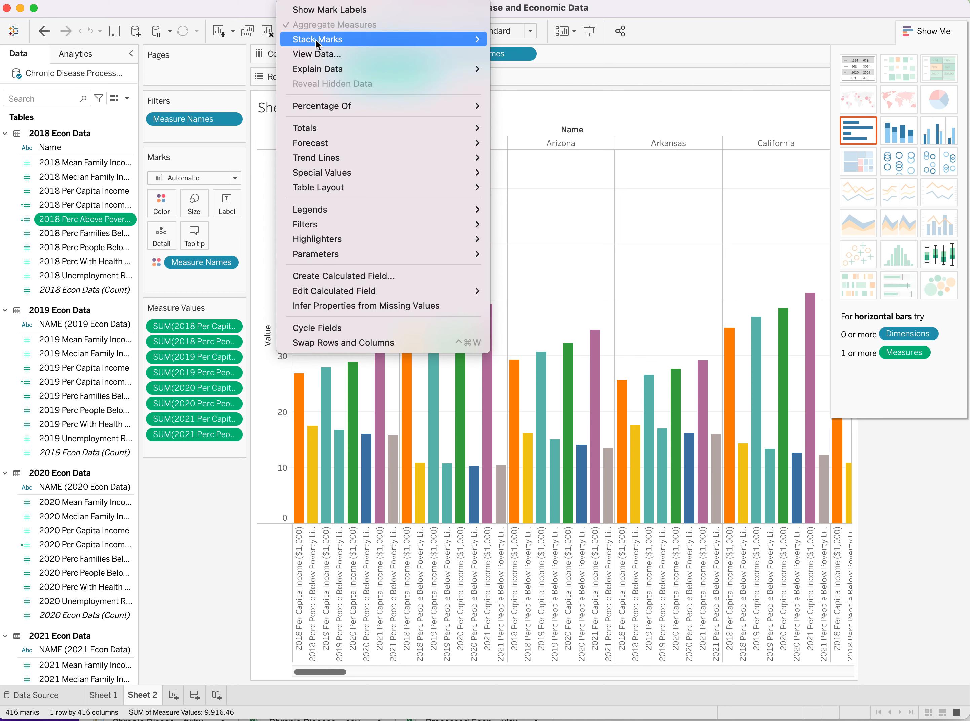
pyautogui.click(344, 279)
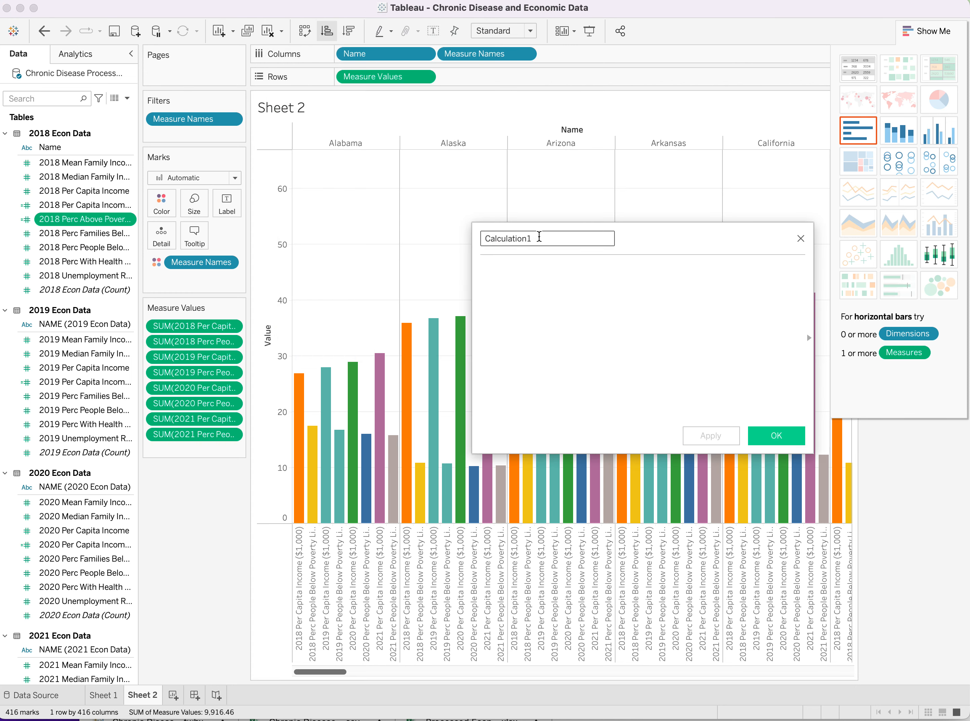
pyautogui.write('2019 OPepl')
pyautogui.press('BackSpace')
pyautogui.press('BackSpace')
pyautogui.press('BackSpace')
pyautogui.press('BackSpace')
pyautogui.press('BackSpace')
pyautogui.press('BackSpace')
pyautogui.press('BackSpace')
pyautogui.press('BackSpace')
pyautogui.write('ople')
pyautogui.write(' Anove ')
pyautogui.write('e Po')
pyautogui.write('ver')
pyautogui.write('ty Lines')
# - Define the calculated field's formula as 100 - [2019 Perc People Below Poverty Line] and save it
pyautogui.click(517, 274)
pyautogui.write('100 - ')
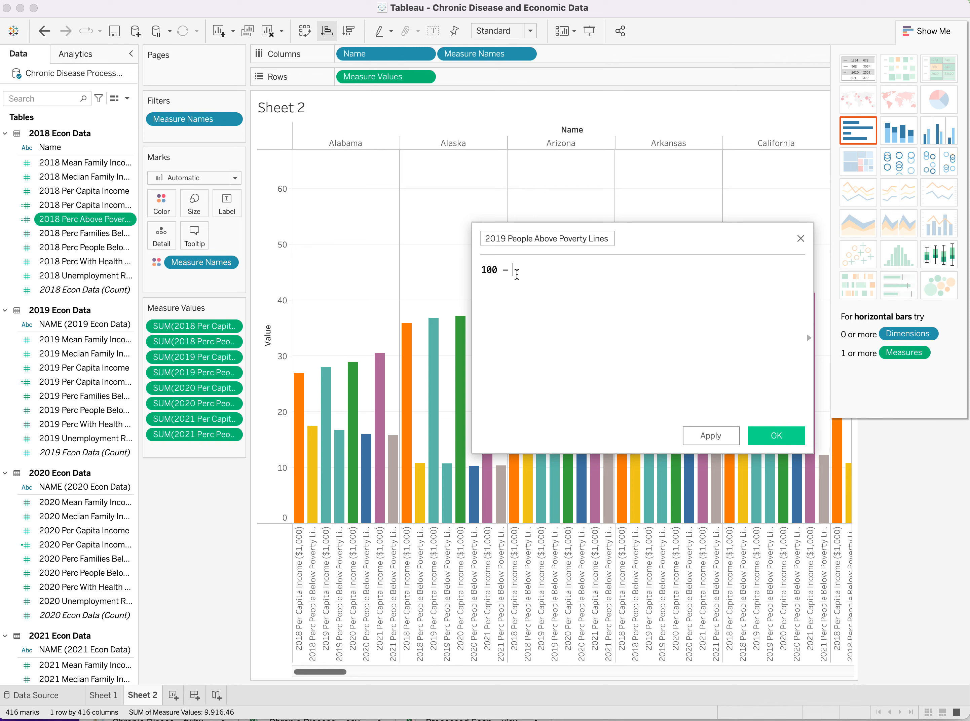
pyautogui.write('[20')
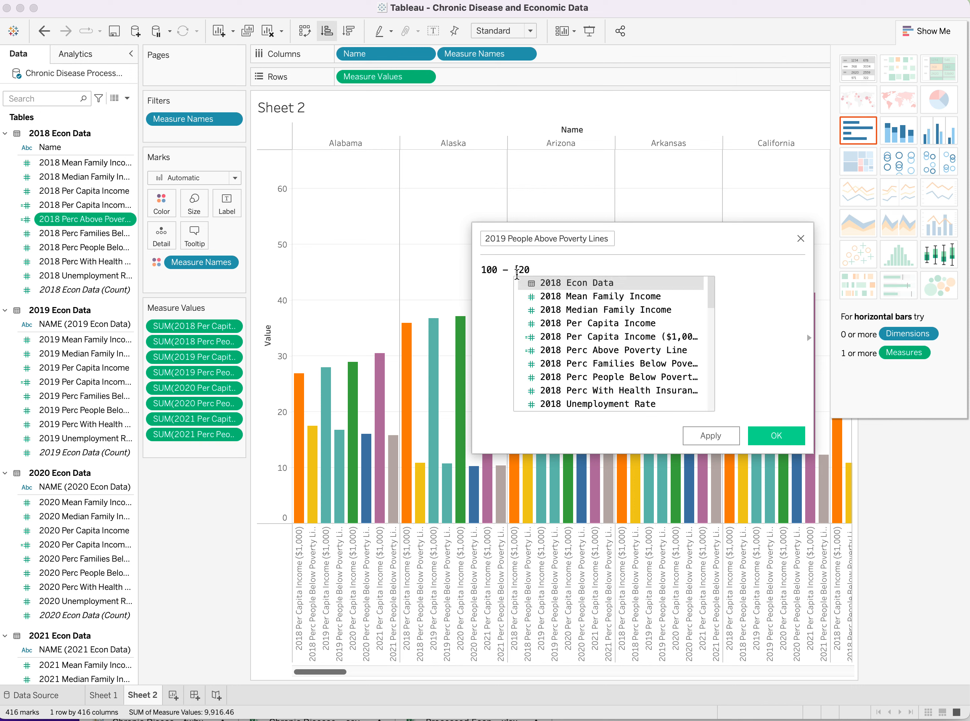
pyautogui.write('19')
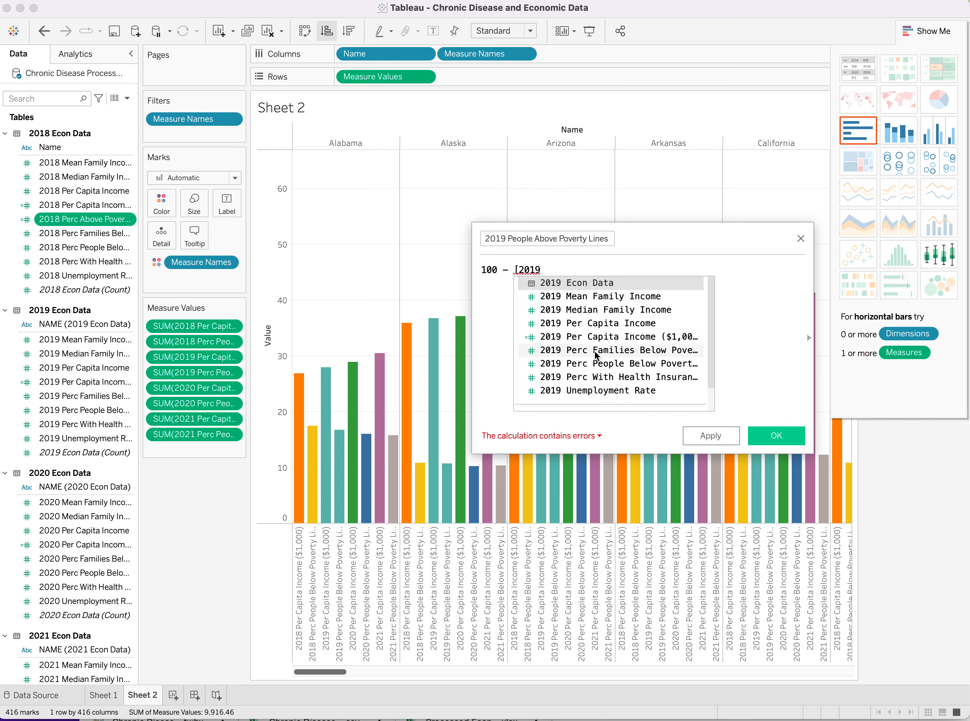
pyautogui.click(592, 363)
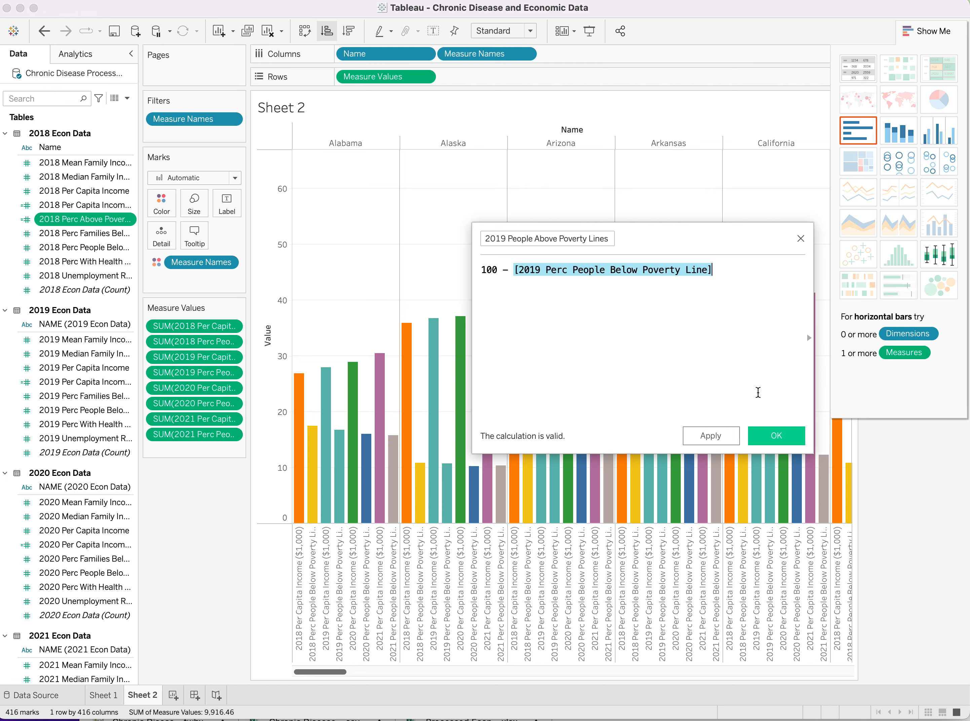
pyautogui.click(775, 435)
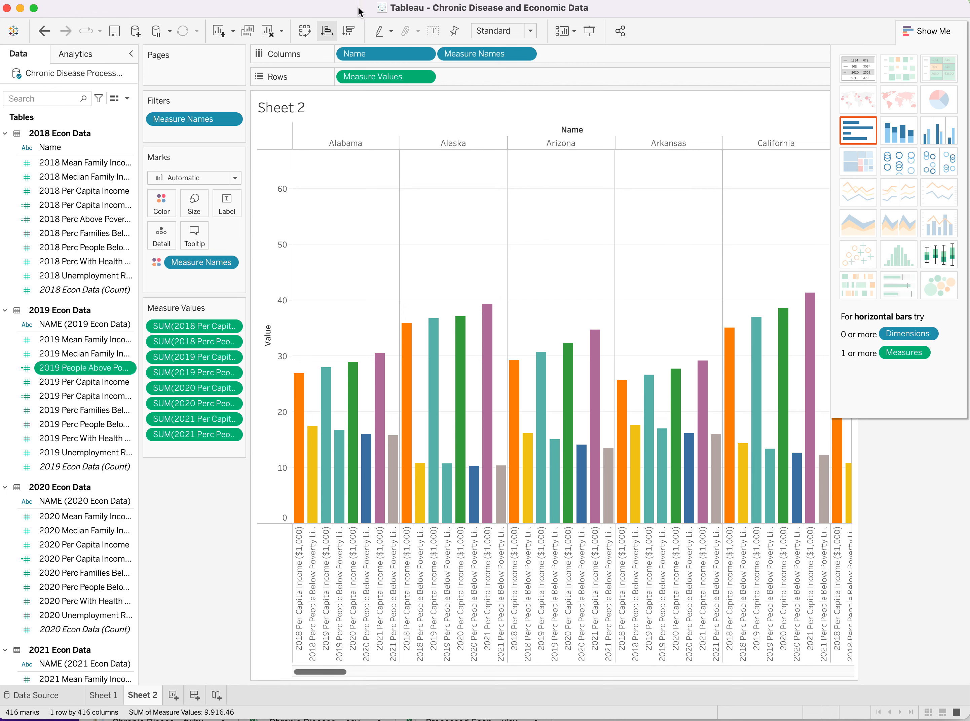
# - Create a calculated field named "2020 People Above Poverty Line" with the formula 100 - [2020 Perc People Below Poverty Line]
pyautogui.click(316, 2)
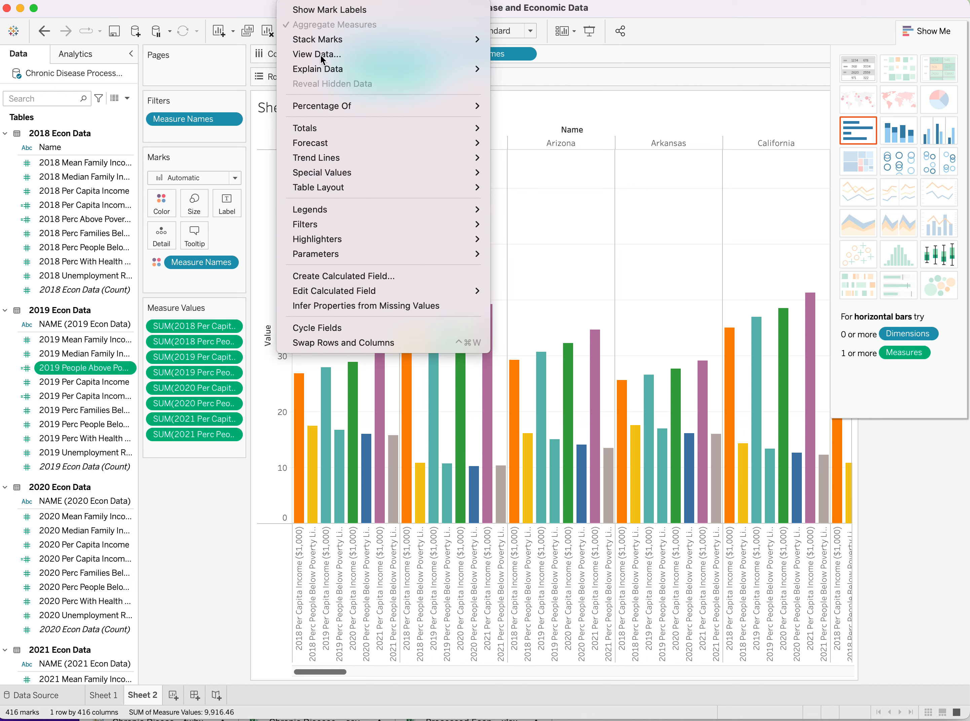
pyautogui.click(345, 275)
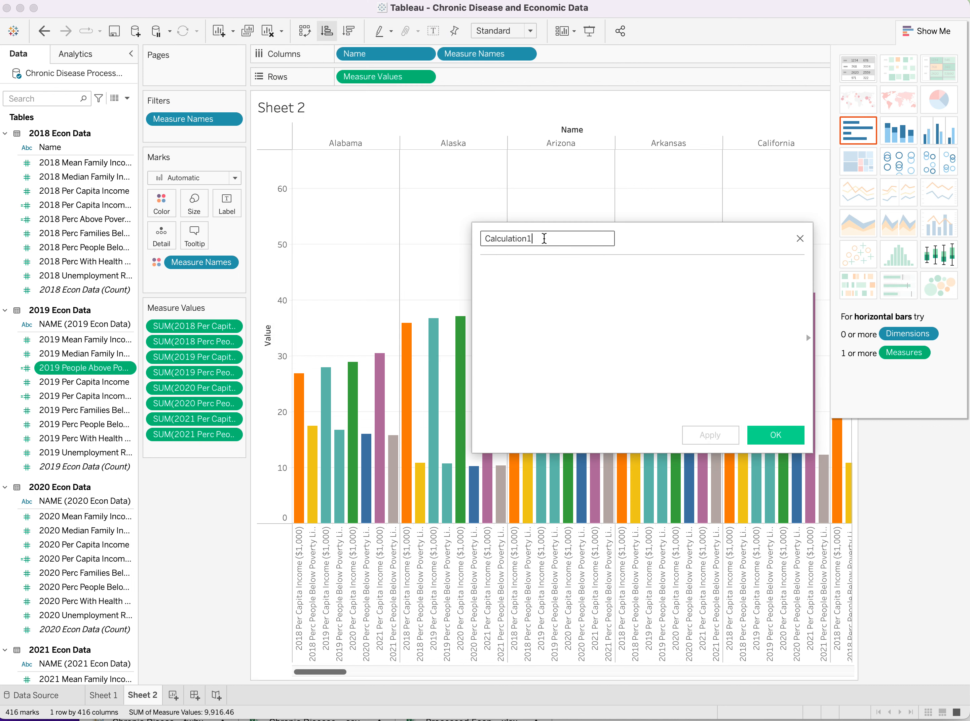
pyautogui.write('2020 People Above Poverty Line')
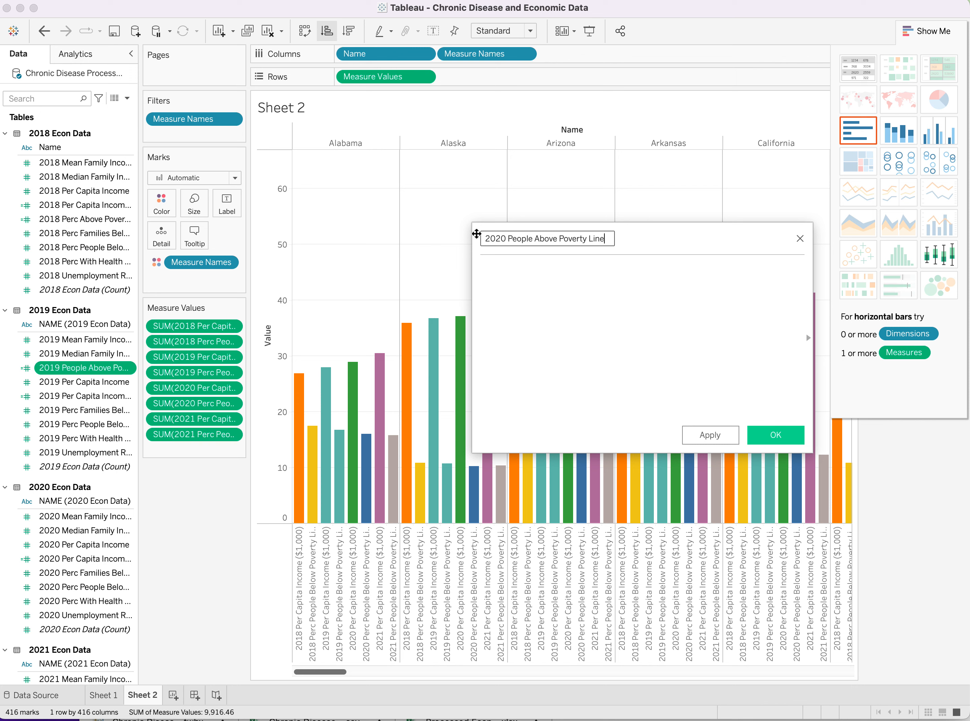
pyautogui.click(515, 272)
pyautogui.write('100 - [2020')
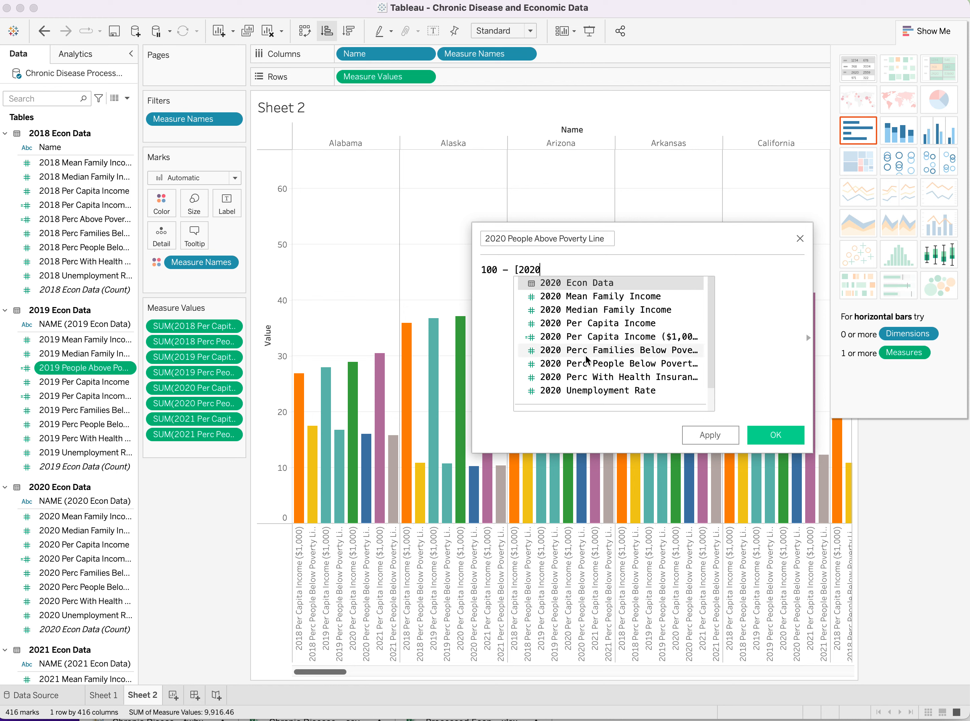
pyautogui.click(595, 364)
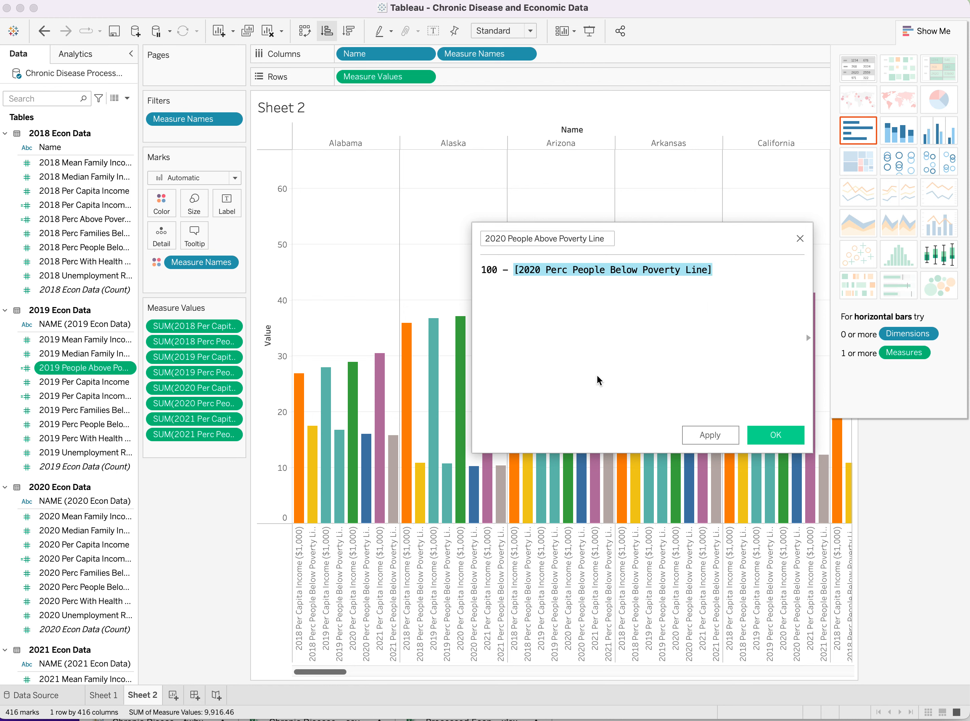
pyautogui.click(775, 435)
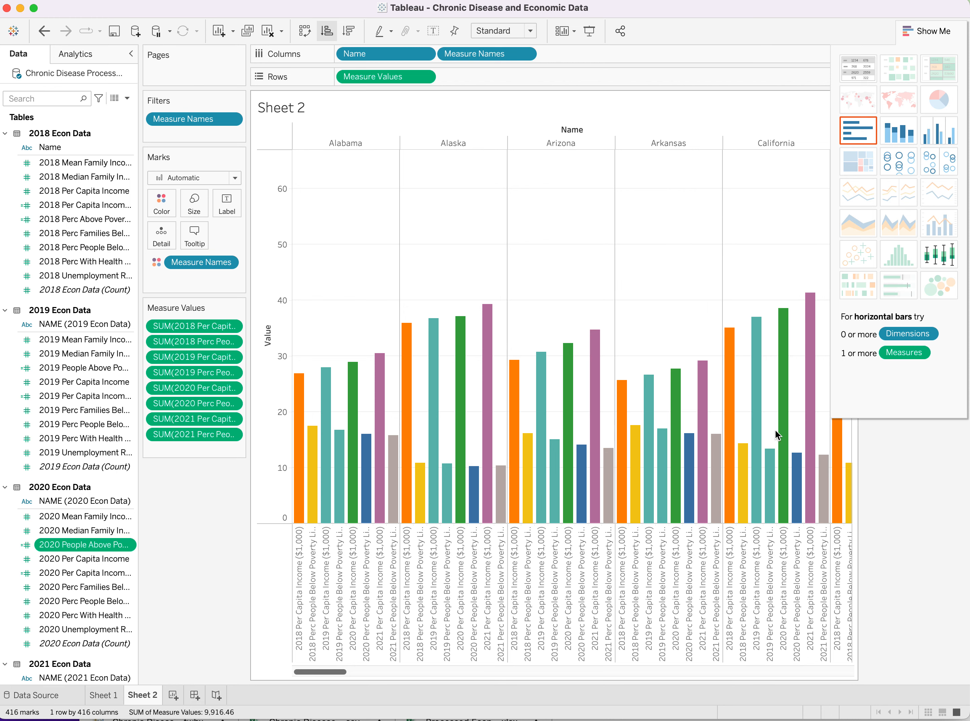
# - Start a new calculated field and name it "2021 People Above Poverty Line"
pyautogui.click(321, 1)
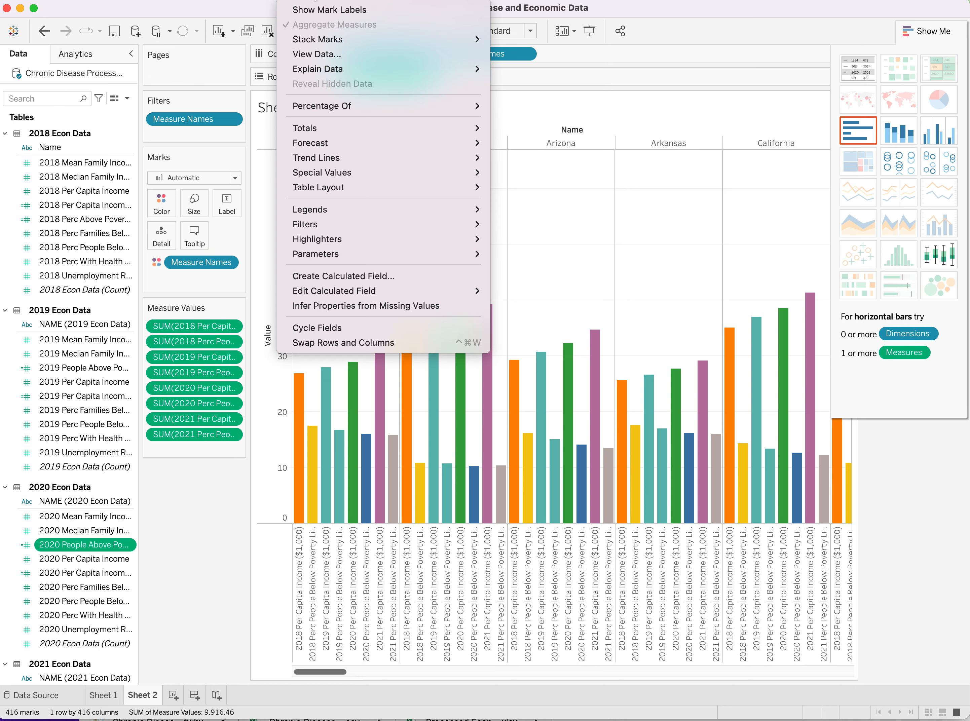
pyautogui.click(358, 279)
pyautogui.click(551, 239)
pyautogui.moveTo(551, 239); pyautogui.dragTo(465, 239)
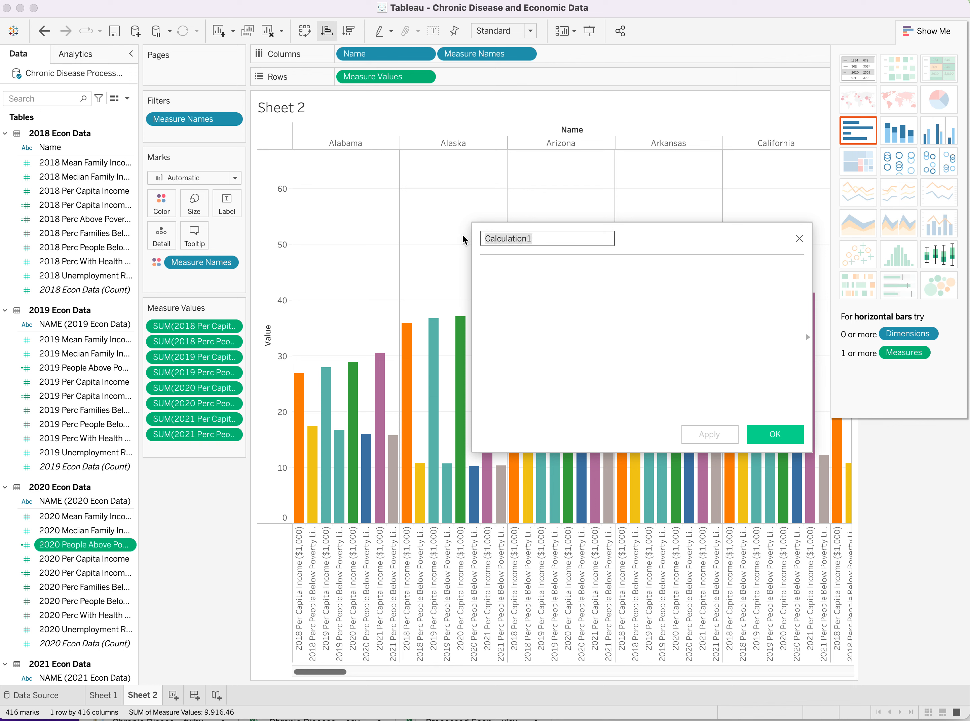
pyautogui.write('2021')
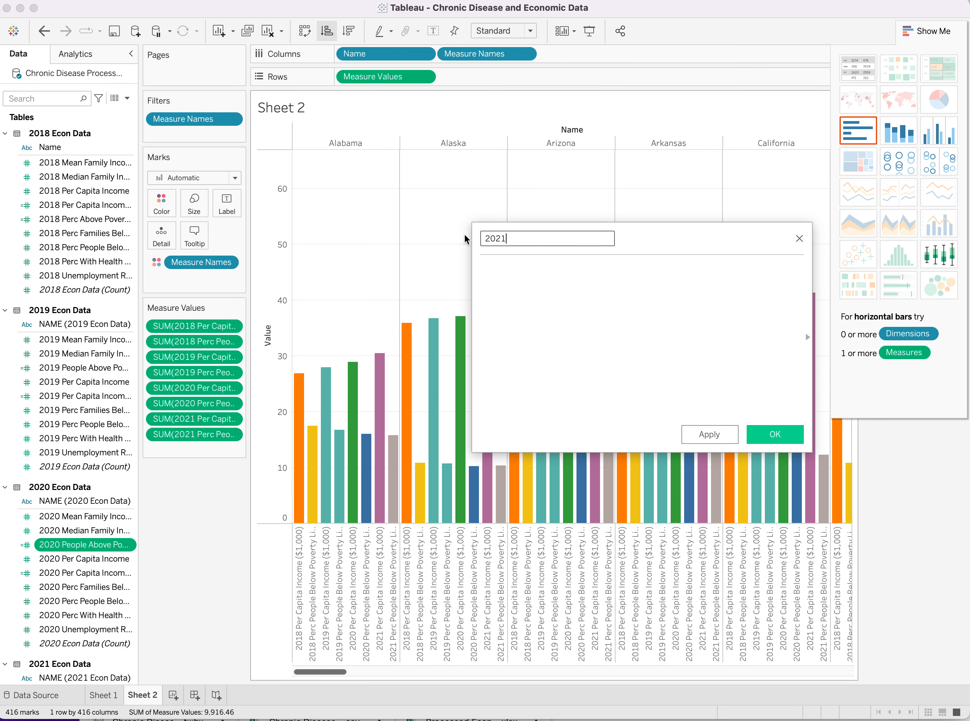
pyautogui.write(' Poeple Above Poverty Line')
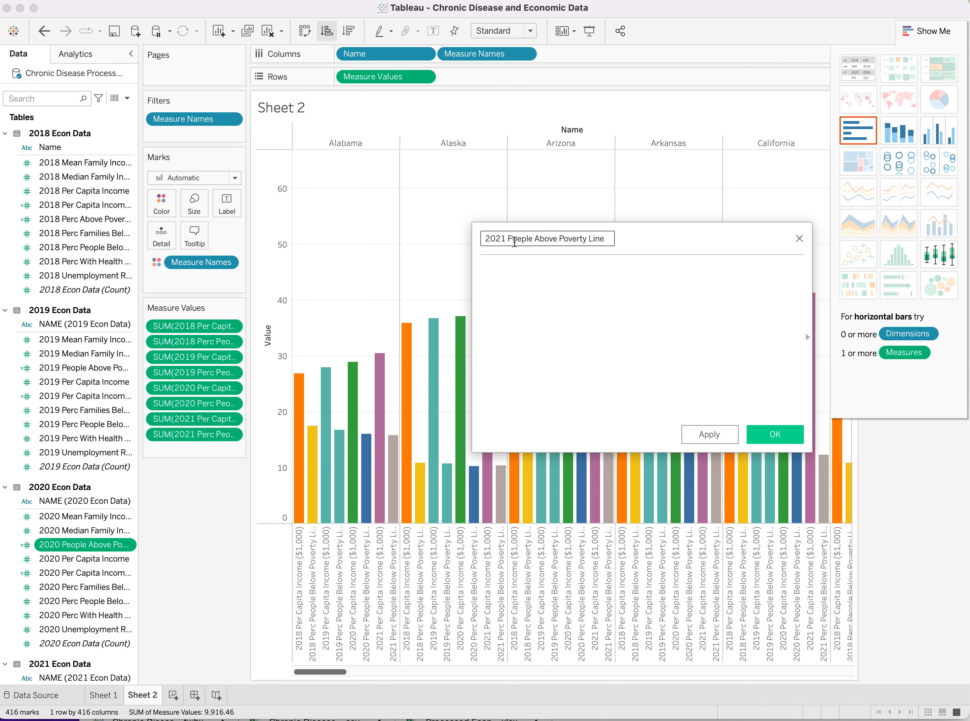
pyautogui.moveTo(513, 239); pyautogui.dragTo(523, 241)
pyautogui.write('eo')
# - Define the calculated field's formula as 100 - [2021 Perc People Below Poverty Line] and save it
pyautogui.click(528, 264)
pyautogui.write('100 - [2021')
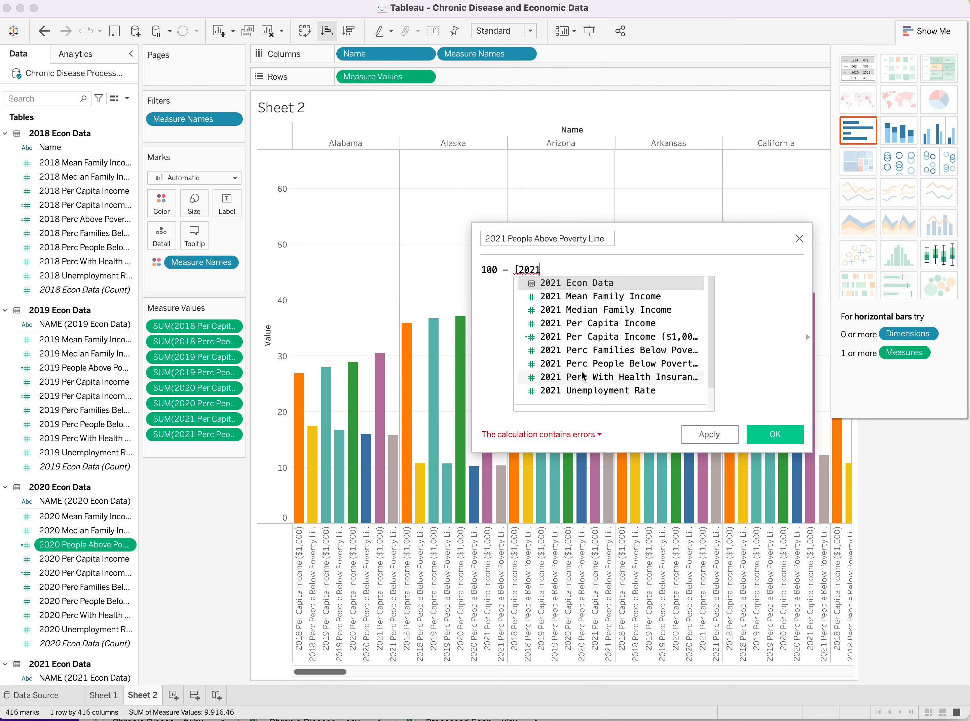
pyautogui.click(583, 363)
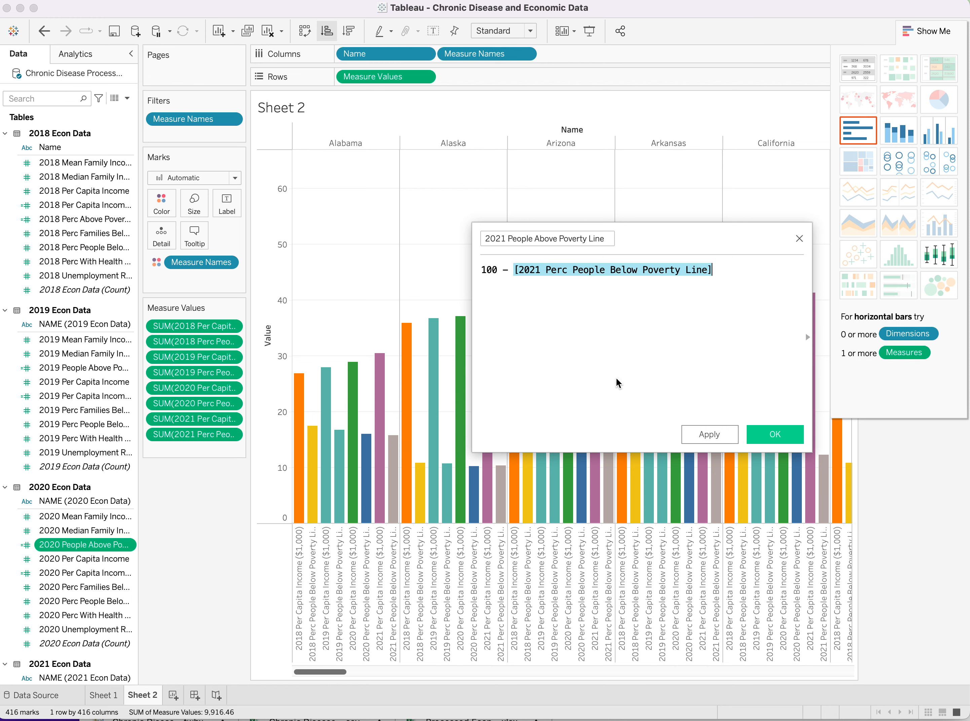
pyautogui.click(775, 434)
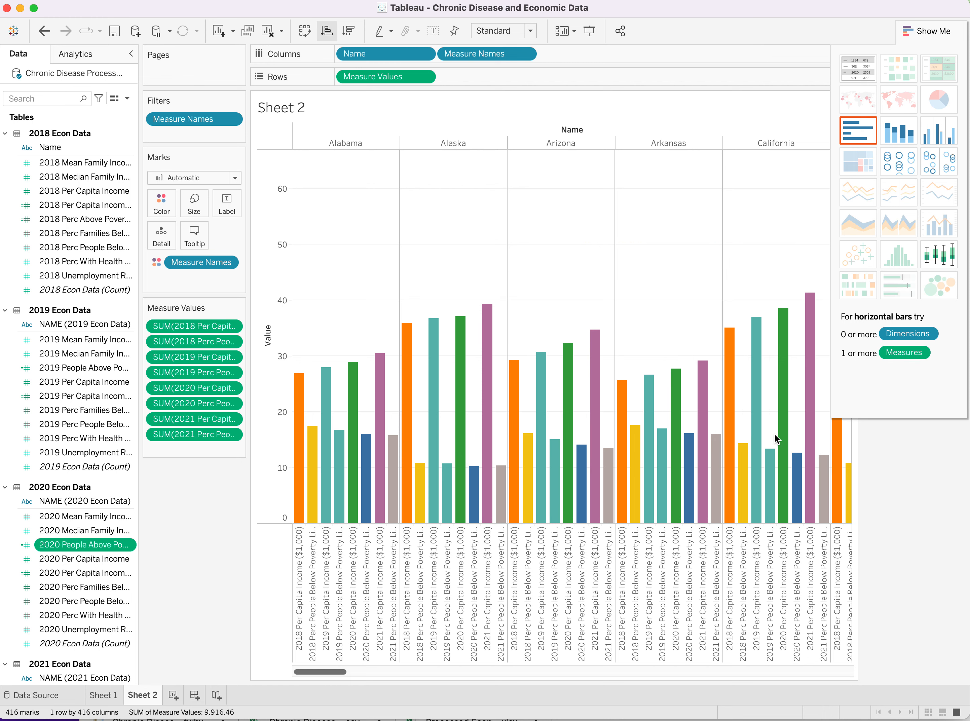
# - Replace the 2018 Perc People Below Poverty Line measure value in place with 2018 Perc Above Poverty Line
pyautogui.click(231, 342)
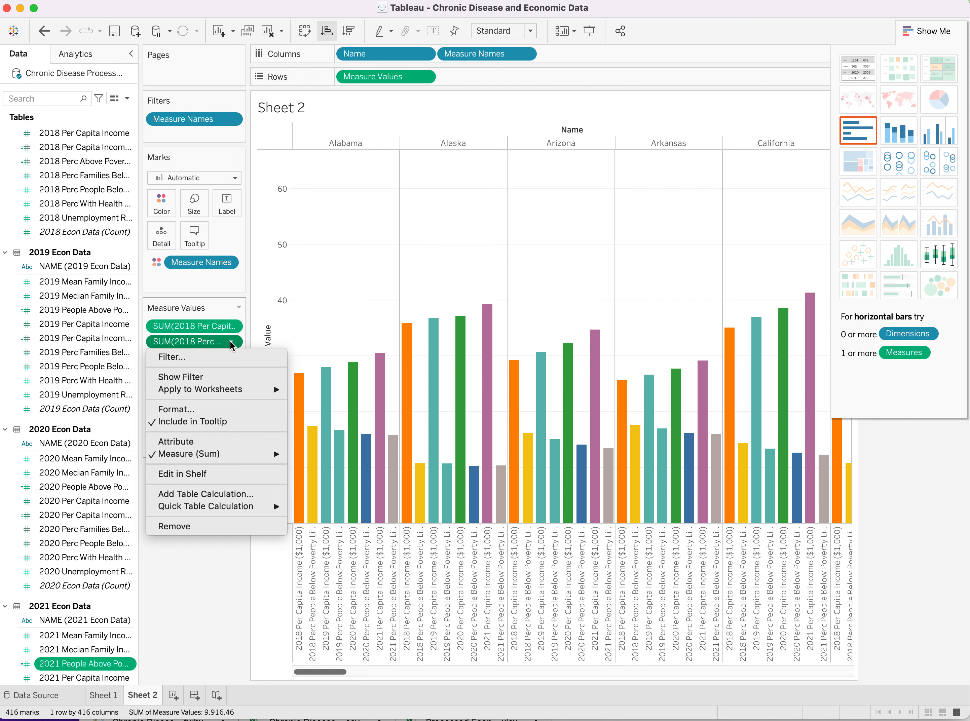
pyautogui.click(198, 527)
pyautogui.click(69, 161)
pyautogui.moveTo(69, 164); pyautogui.dragTo(183, 333)
# - Replace the 2019 Perc People Below Poverty Line measure value in place with 2019 People Above Poverty Lines
pyautogui.click(230, 373)
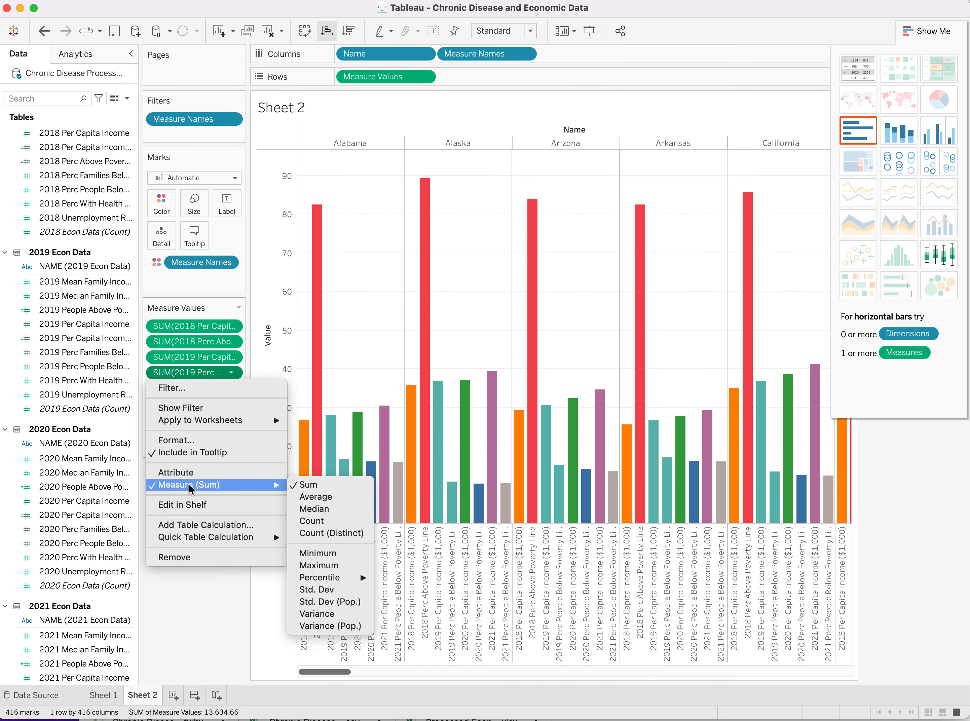
pyautogui.click(191, 558)
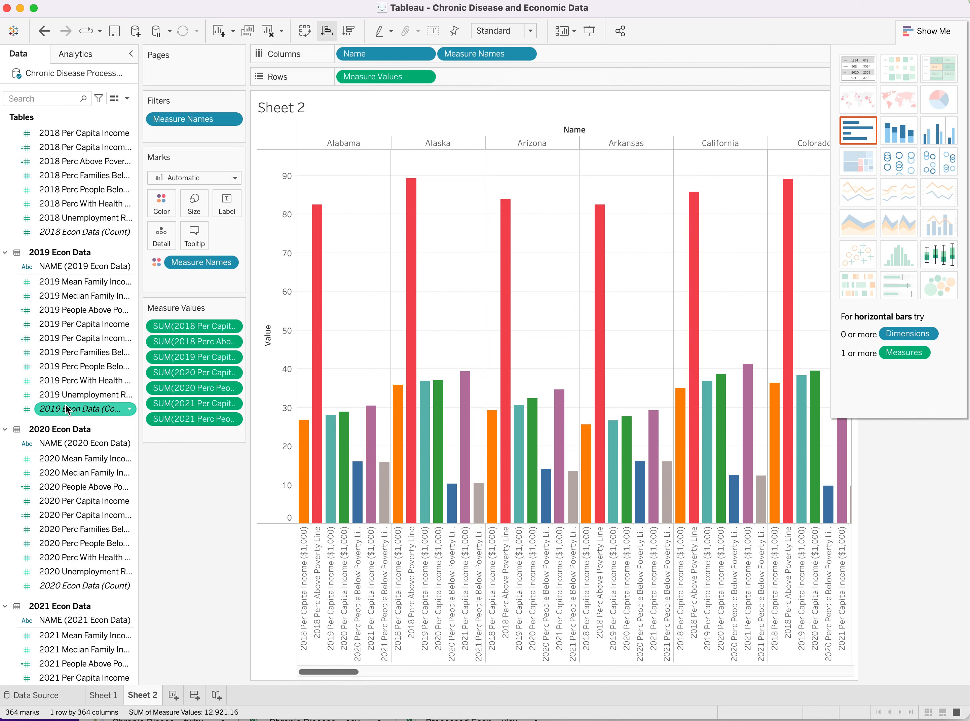
pyautogui.moveTo(72, 309); pyautogui.dragTo(184, 366)
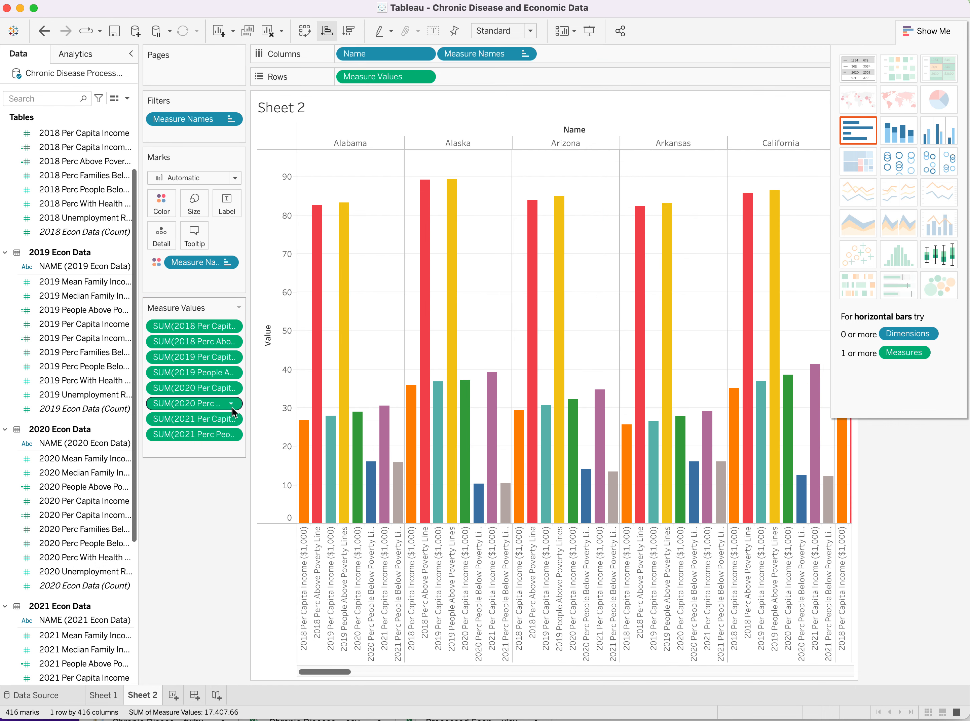
# - Replace the 2020 Perc People Below Poverty Line measure value in place with 2020 People Above Poverty Line
pyautogui.click(231, 403)
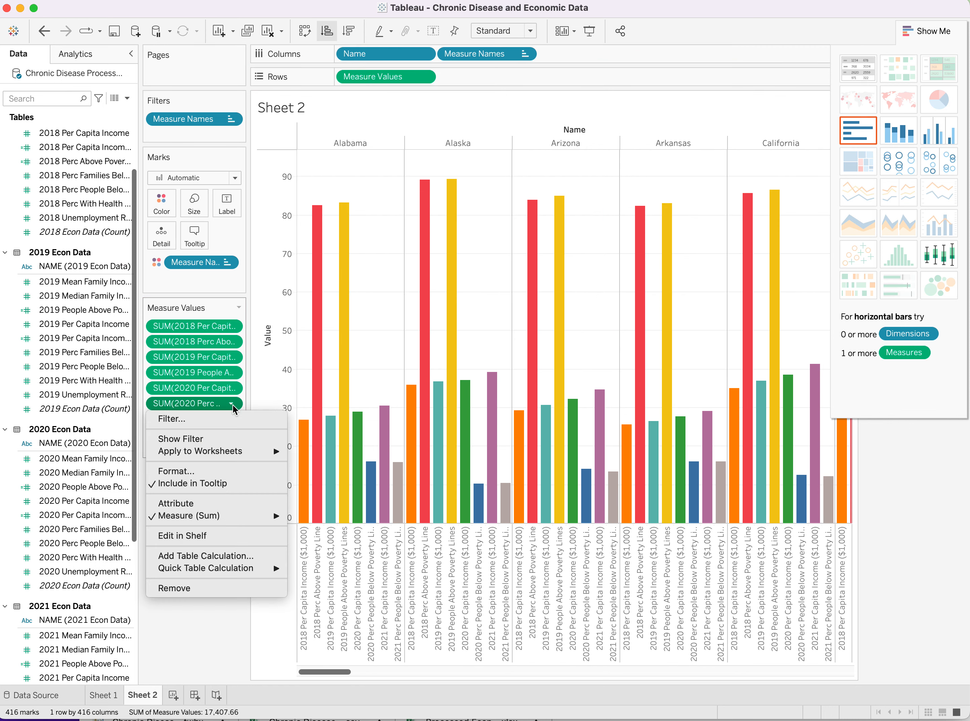
pyautogui.click(204, 588)
pyautogui.moveTo(66, 488)
pyautogui.mouseDown()
pyautogui.moveTo(197, 425)
pyautogui.moveTo(199, 398)
pyautogui.mouseUp()
# - Replace the 2021 Perc People Below Poverty Line measure value with 2021 People Above Poverty Line at the end of the measure values
pyautogui.click(230, 435)
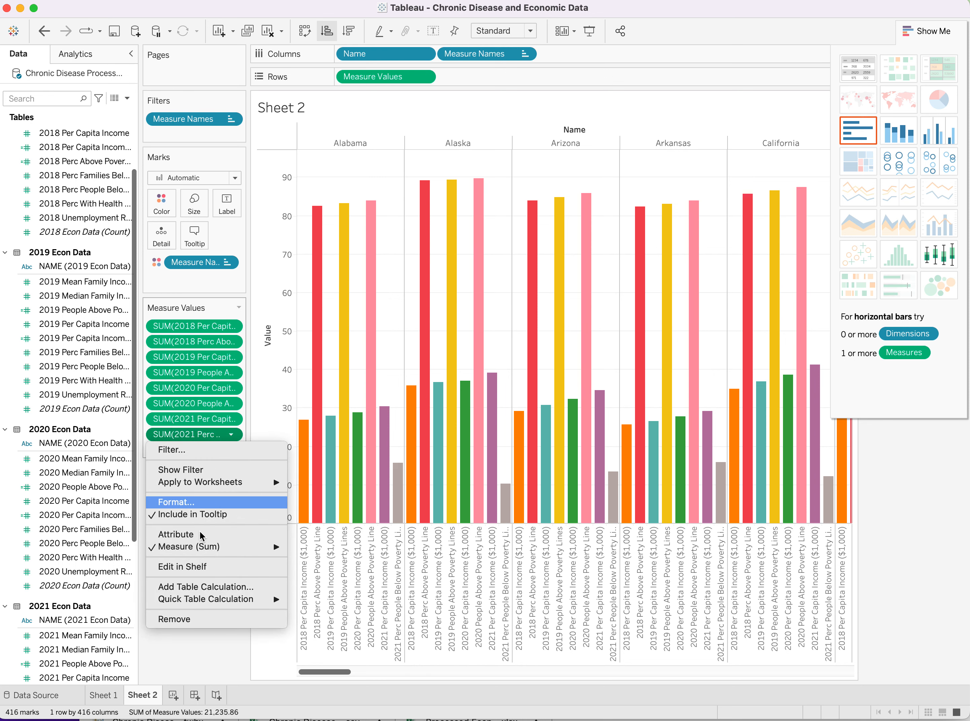
pyautogui.click(194, 621)
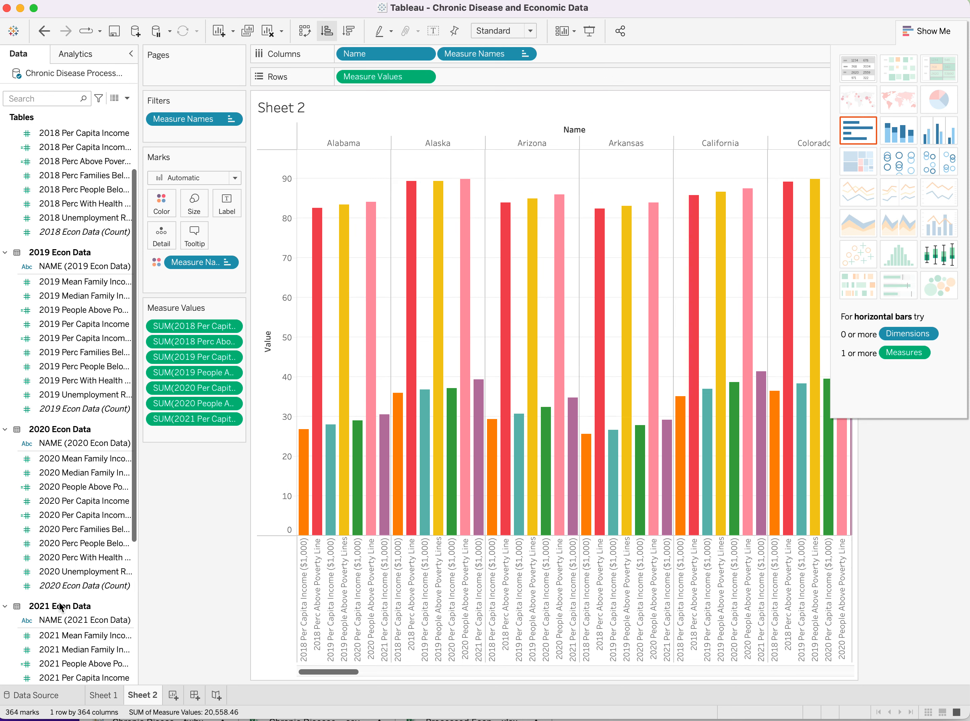
pyautogui.scroll(-7, 60, 608)
pyautogui.moveTo(56, 483); pyautogui.dragTo(172, 440)
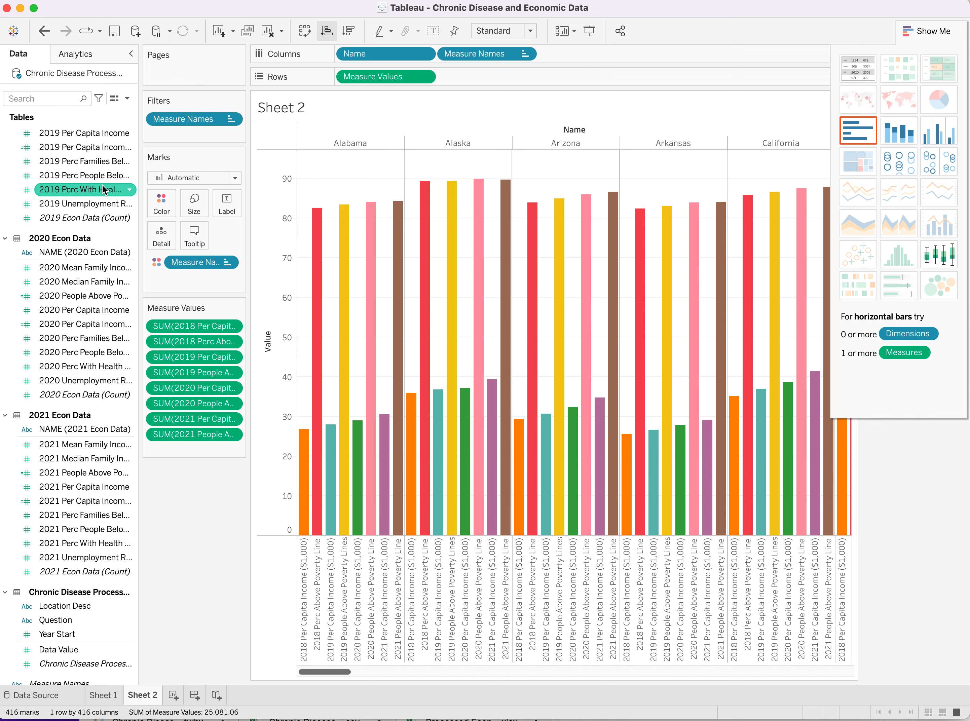
# - Change the 2018 Perc Above Poverty Line calculated field's formula to (100 - [2018 Perc People Below Poverty Line])/5 and save it
pyautogui.scroll(6, 96, 182)
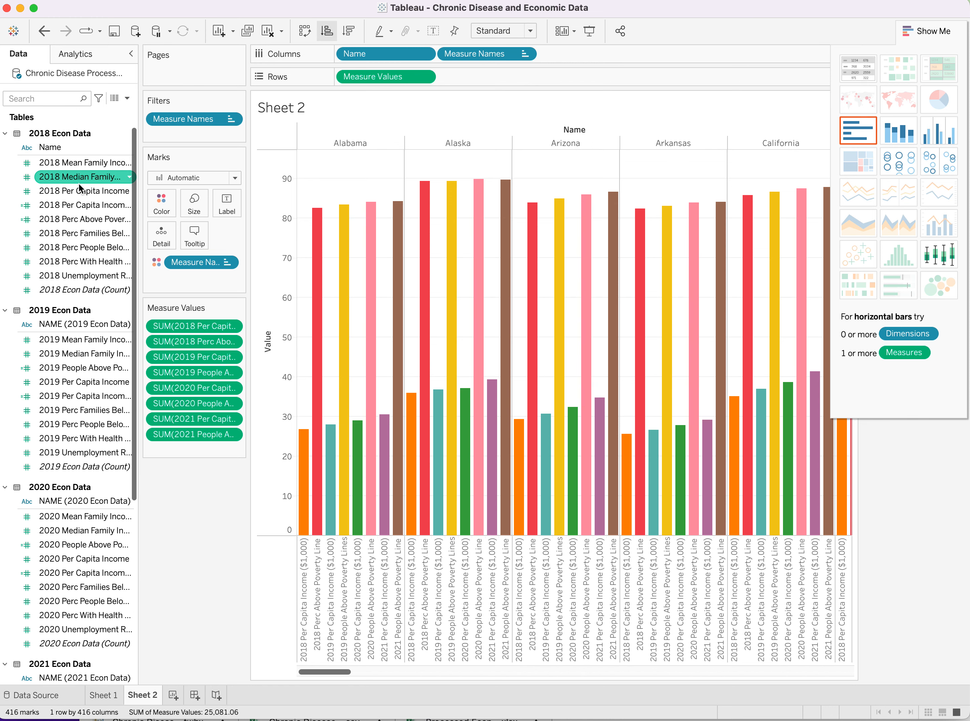
pyautogui.click(130, 223)
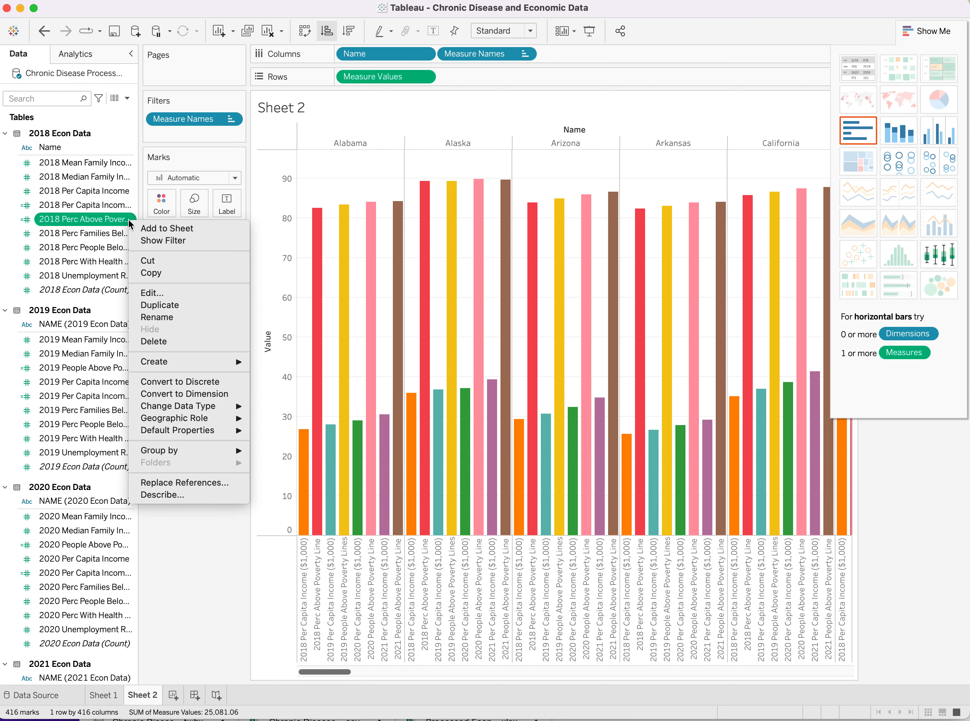
pyautogui.click(161, 294)
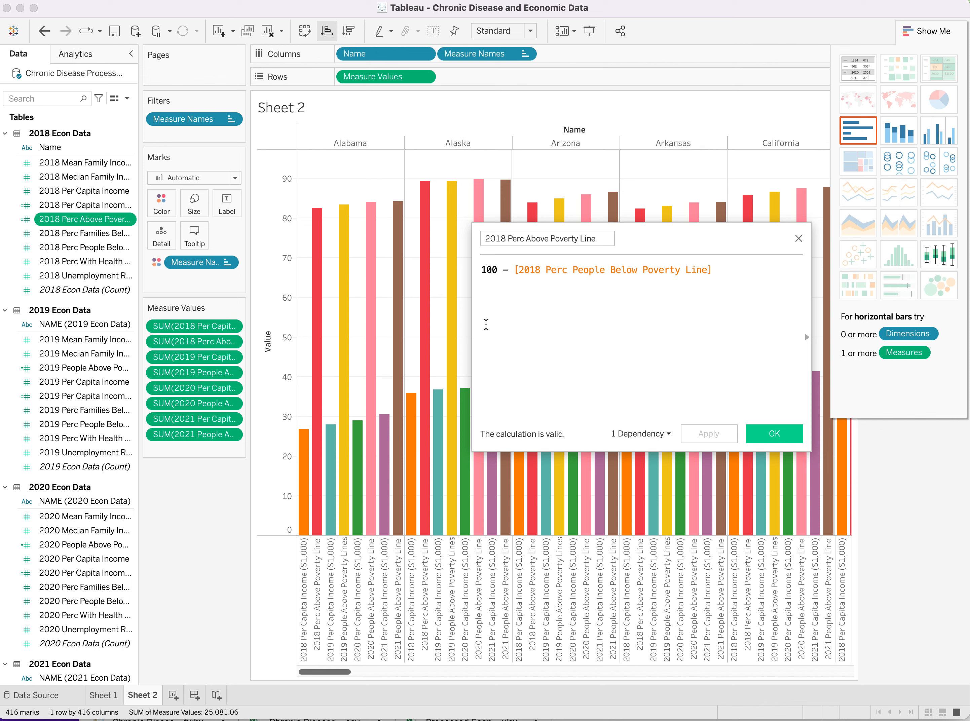
pyautogui.write('(')
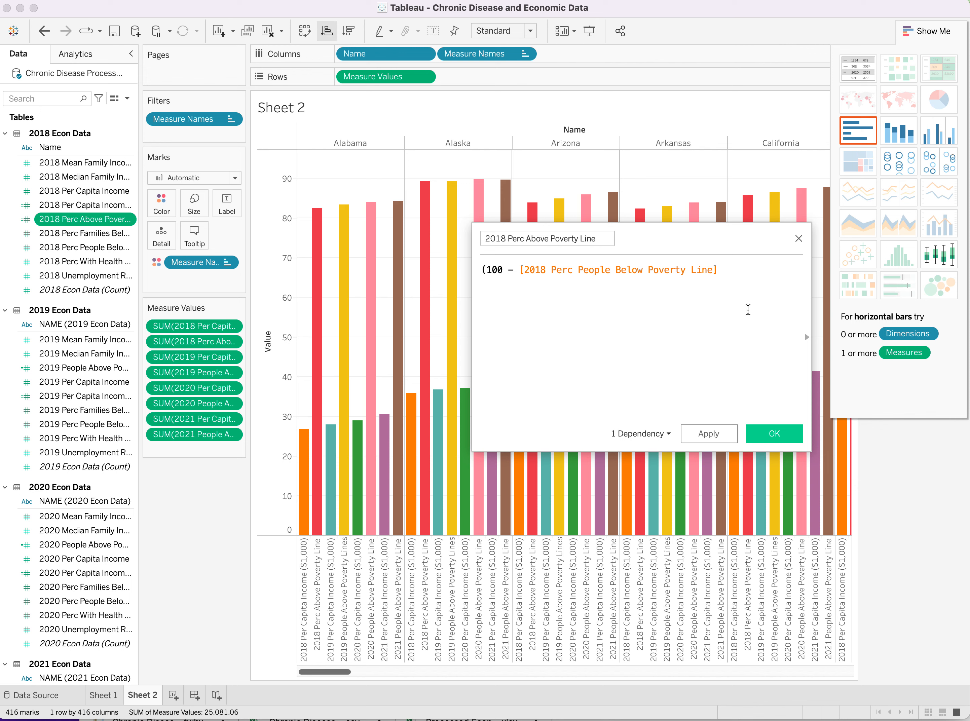
pyautogui.write(')/5')
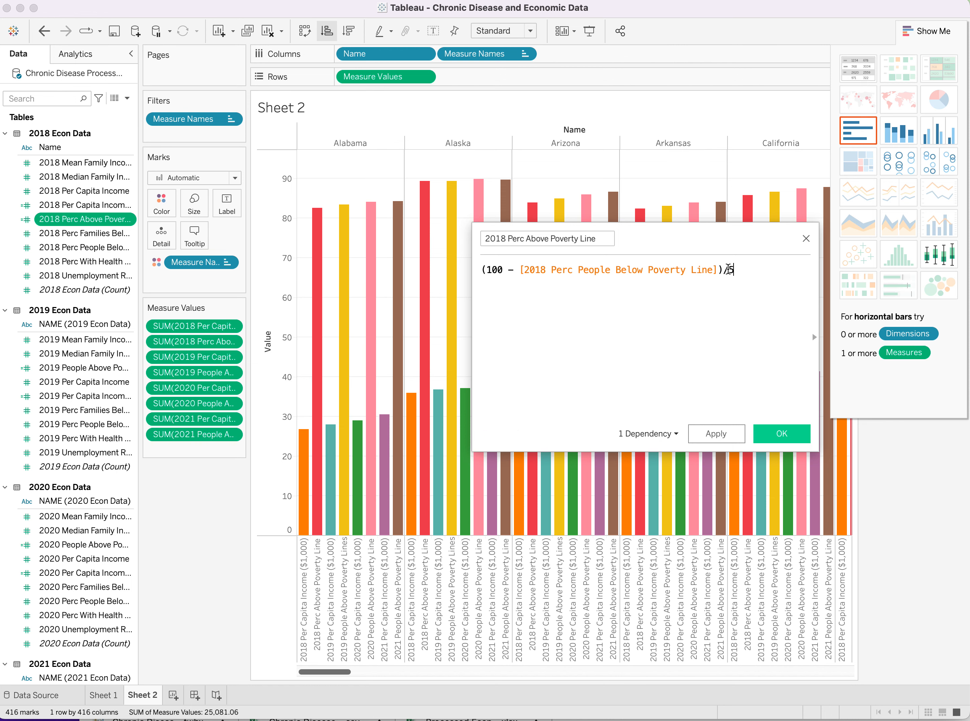
pyautogui.click(789, 434)
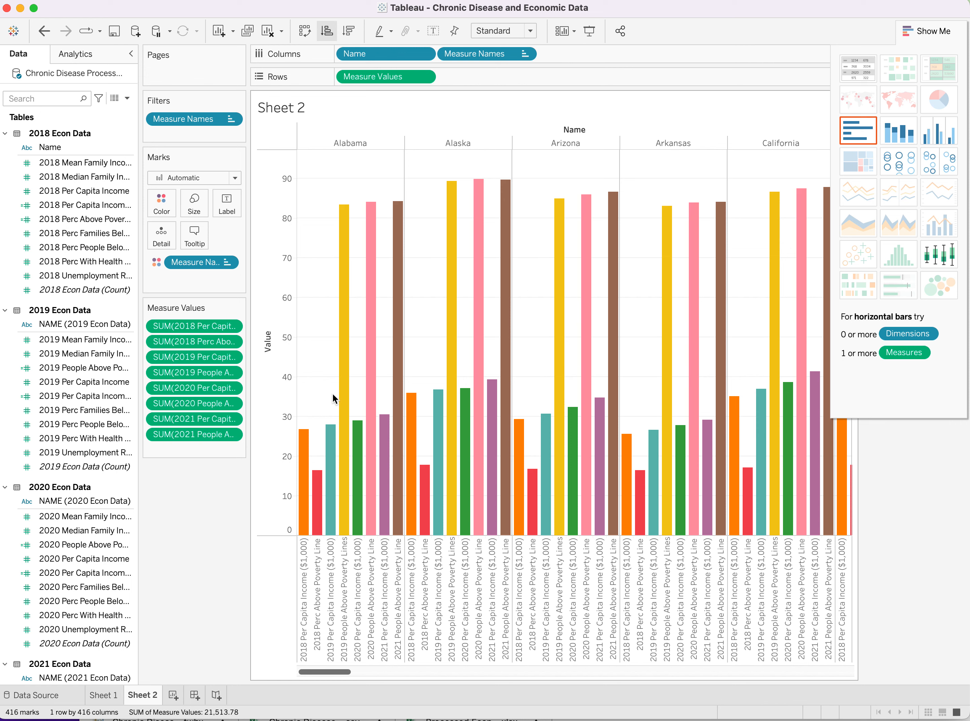
pyautogui.moveTo(351, 385)
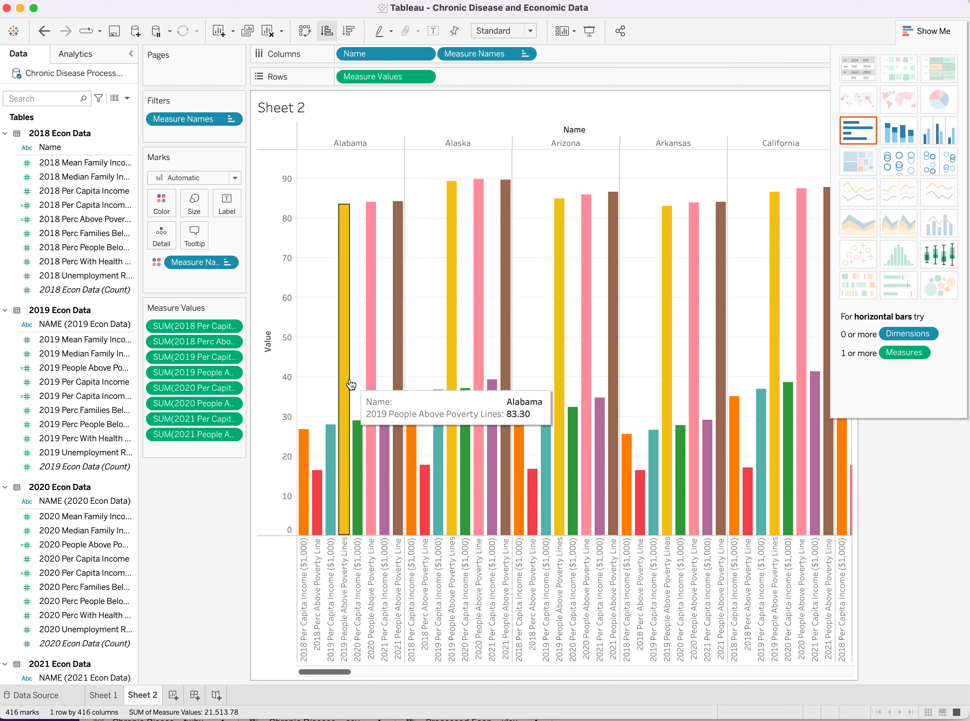